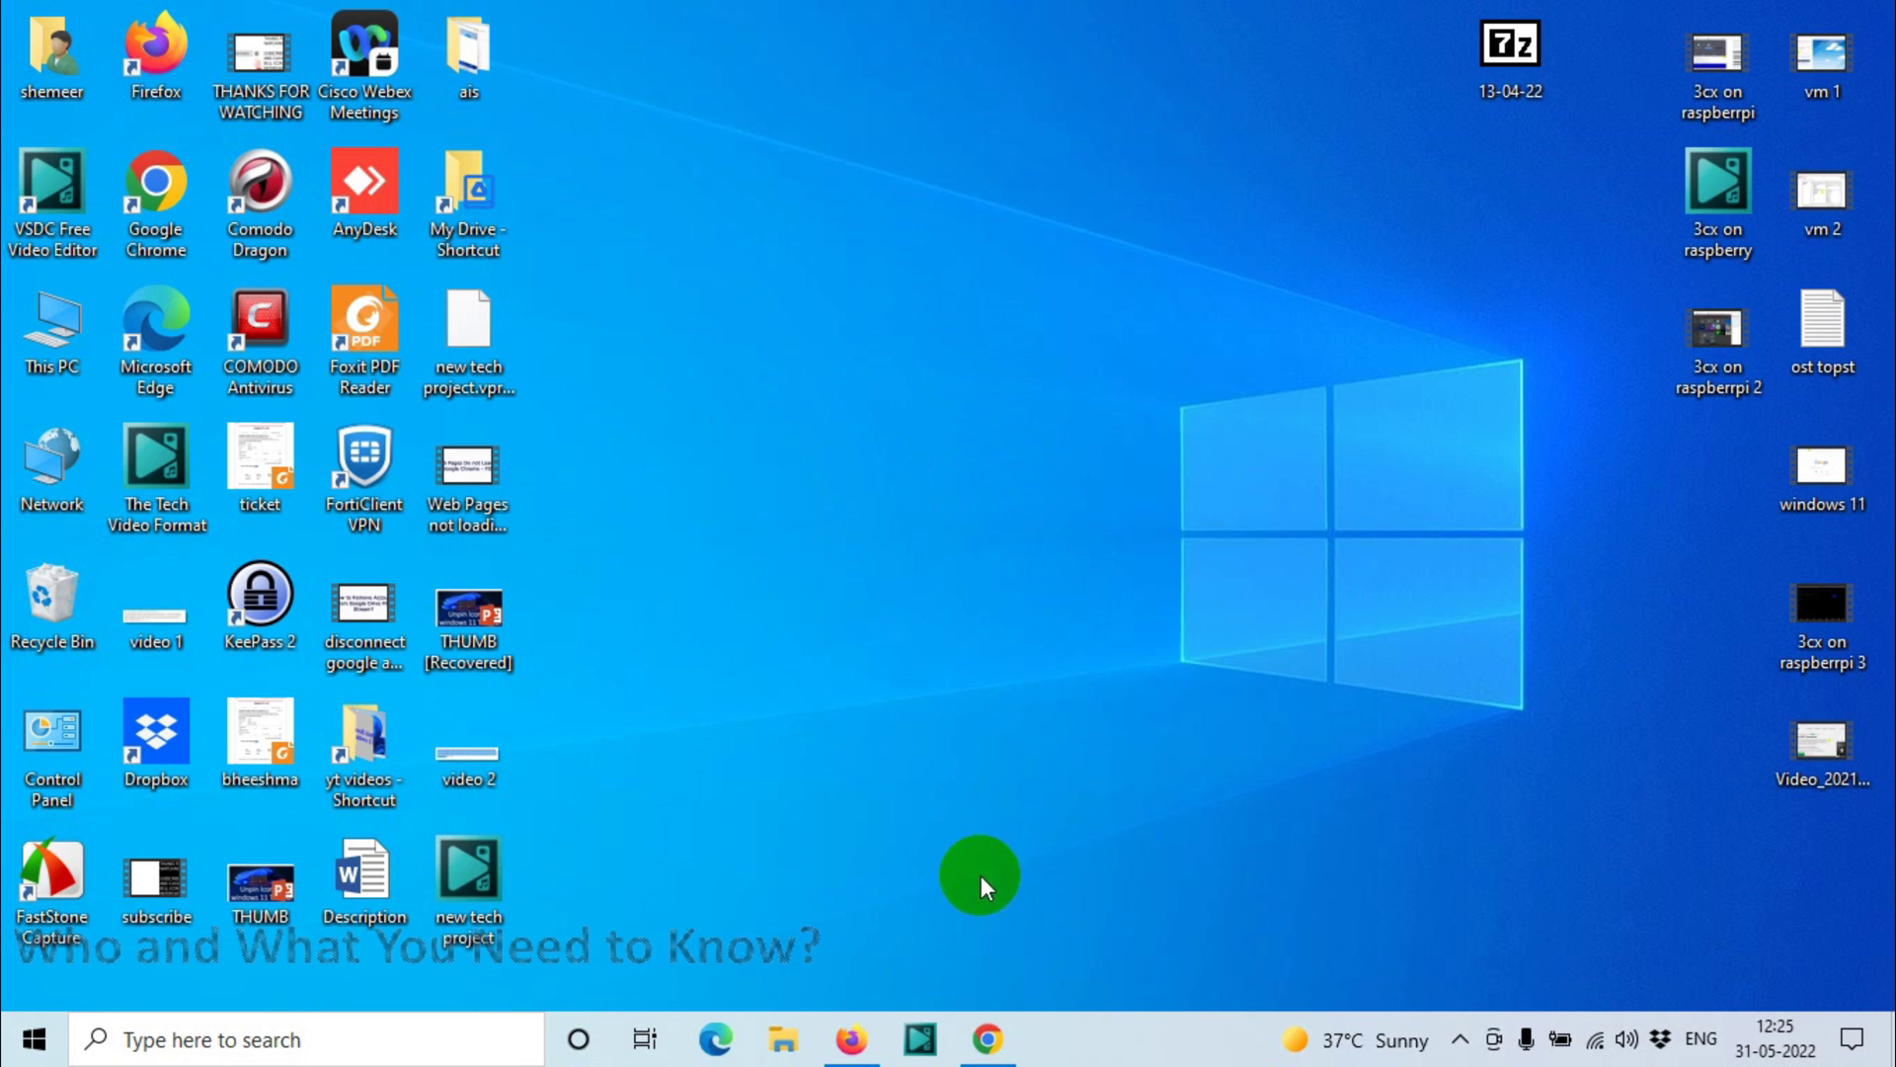
Bring up the Gmail inbox in Chrome and go to Gmail's full settings page
left_click(990, 1037)
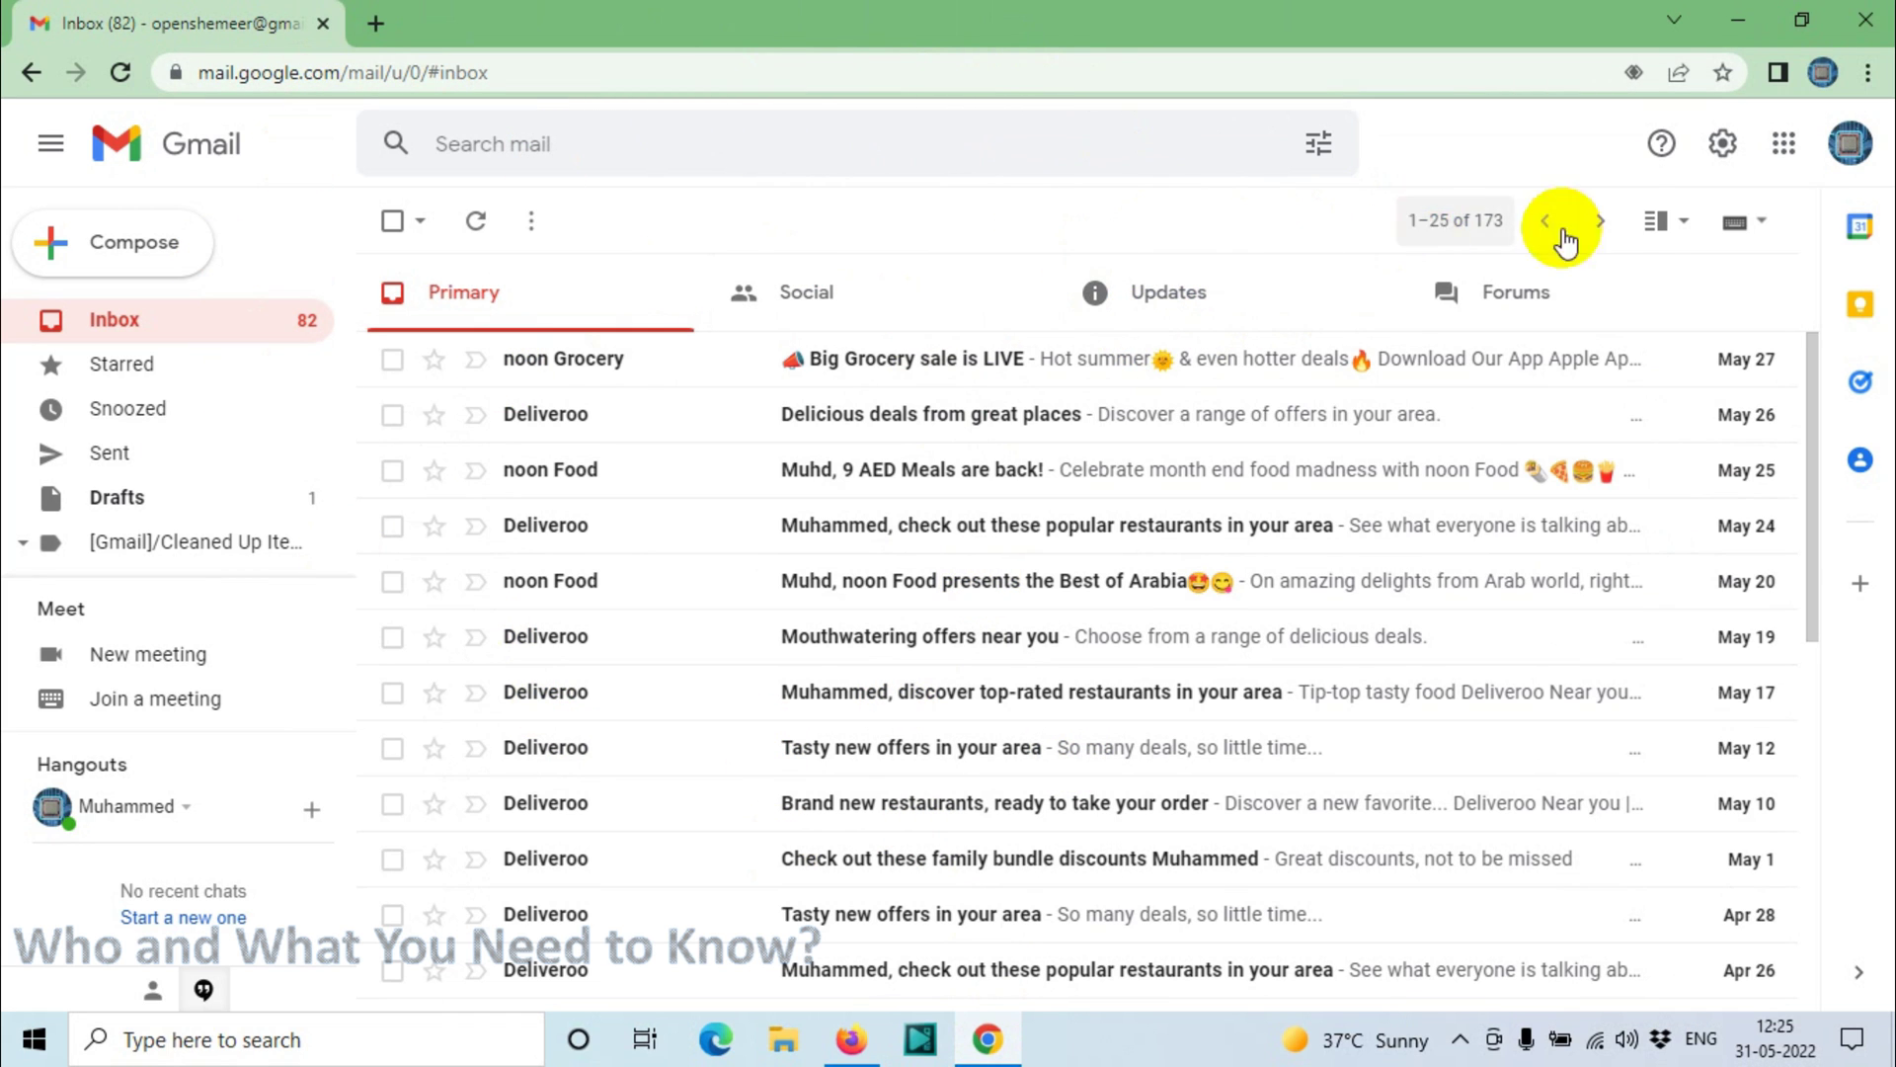
left_click_drag(337, 81, 3, 69)
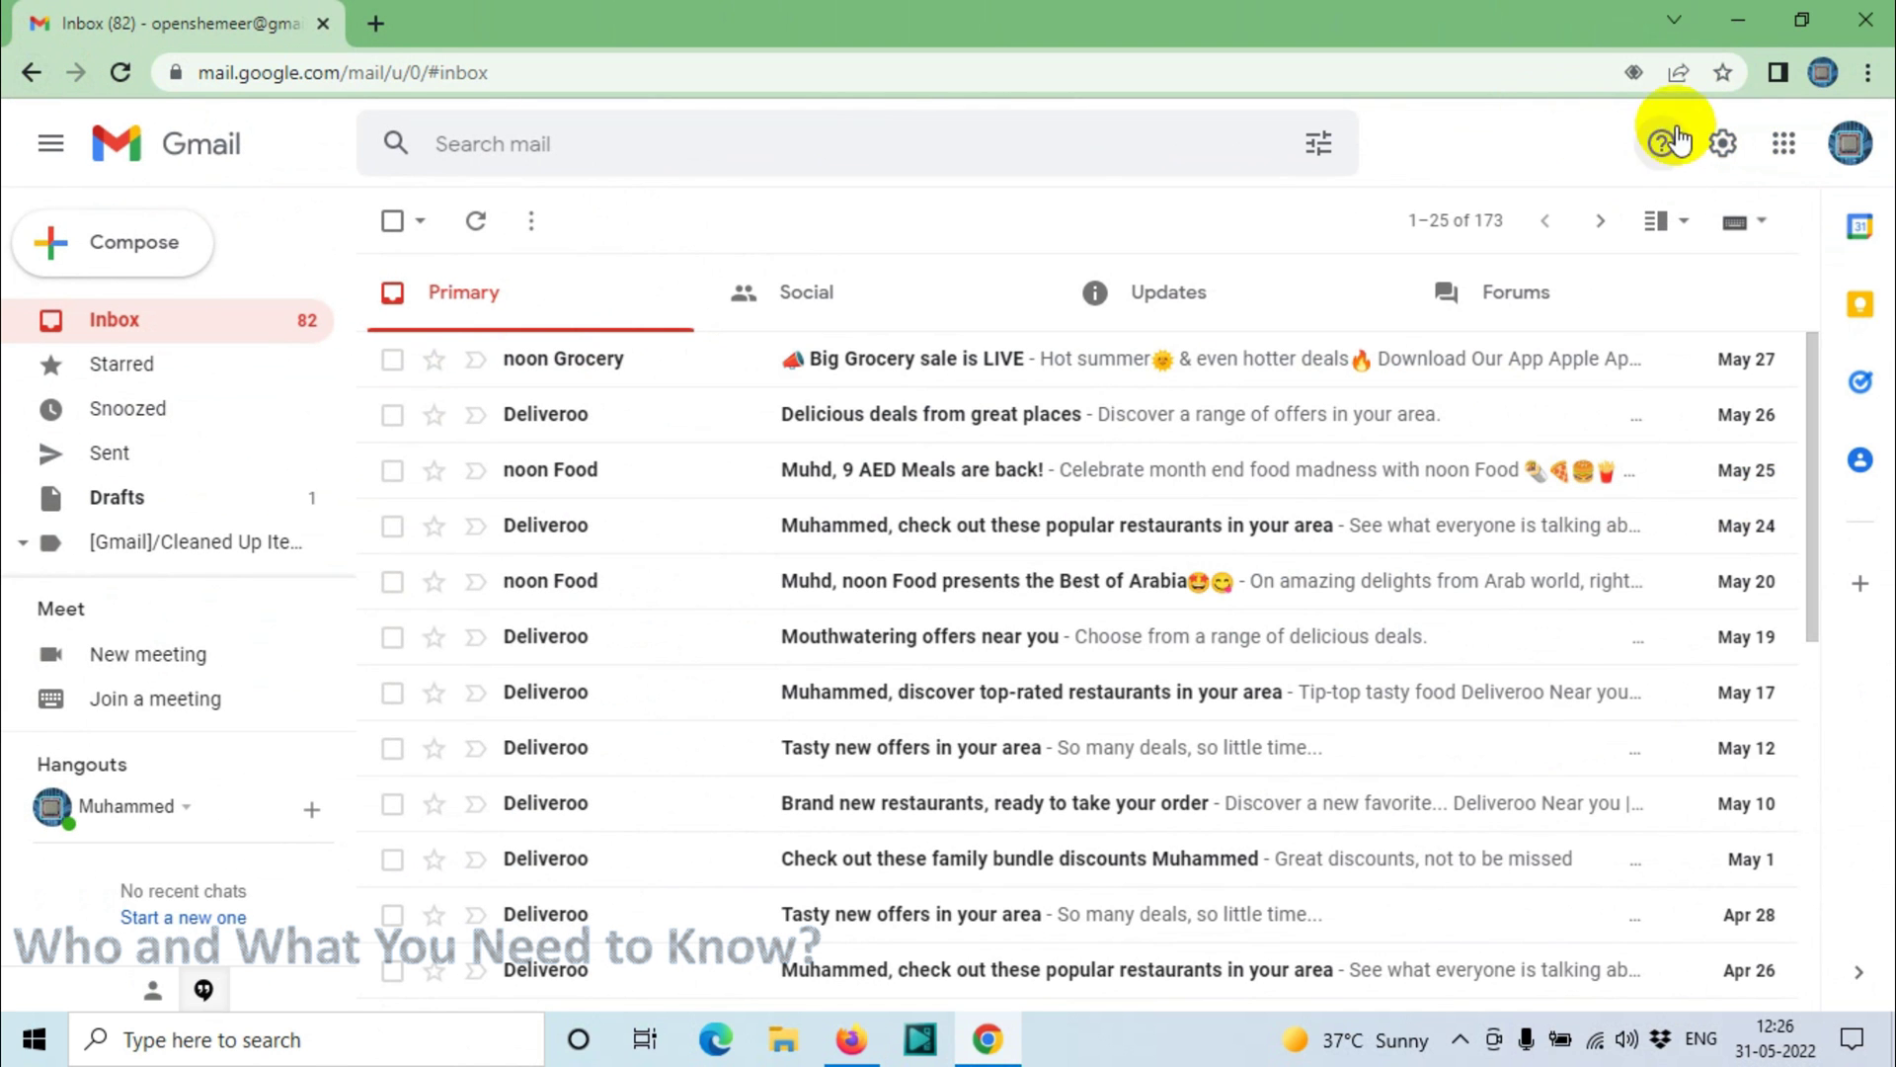
left_click(1723, 145)
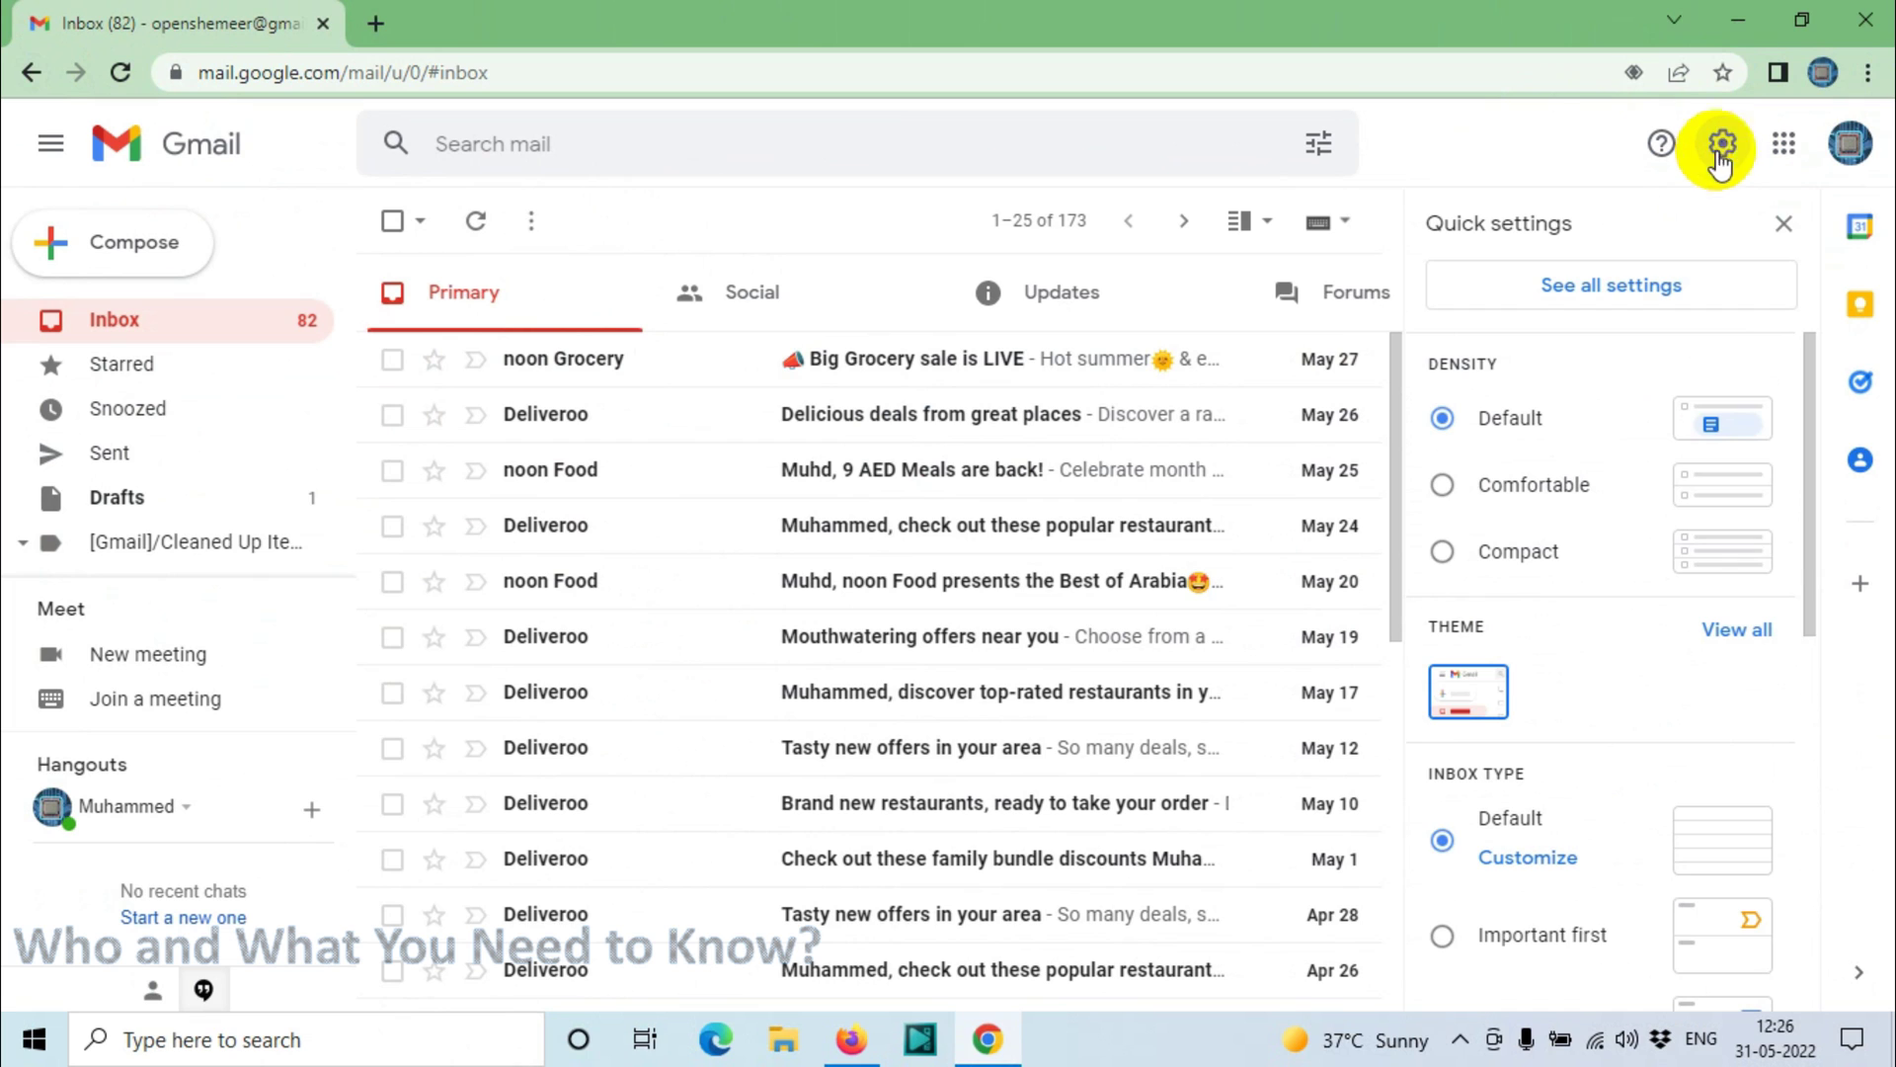
left_click(1663, 293)
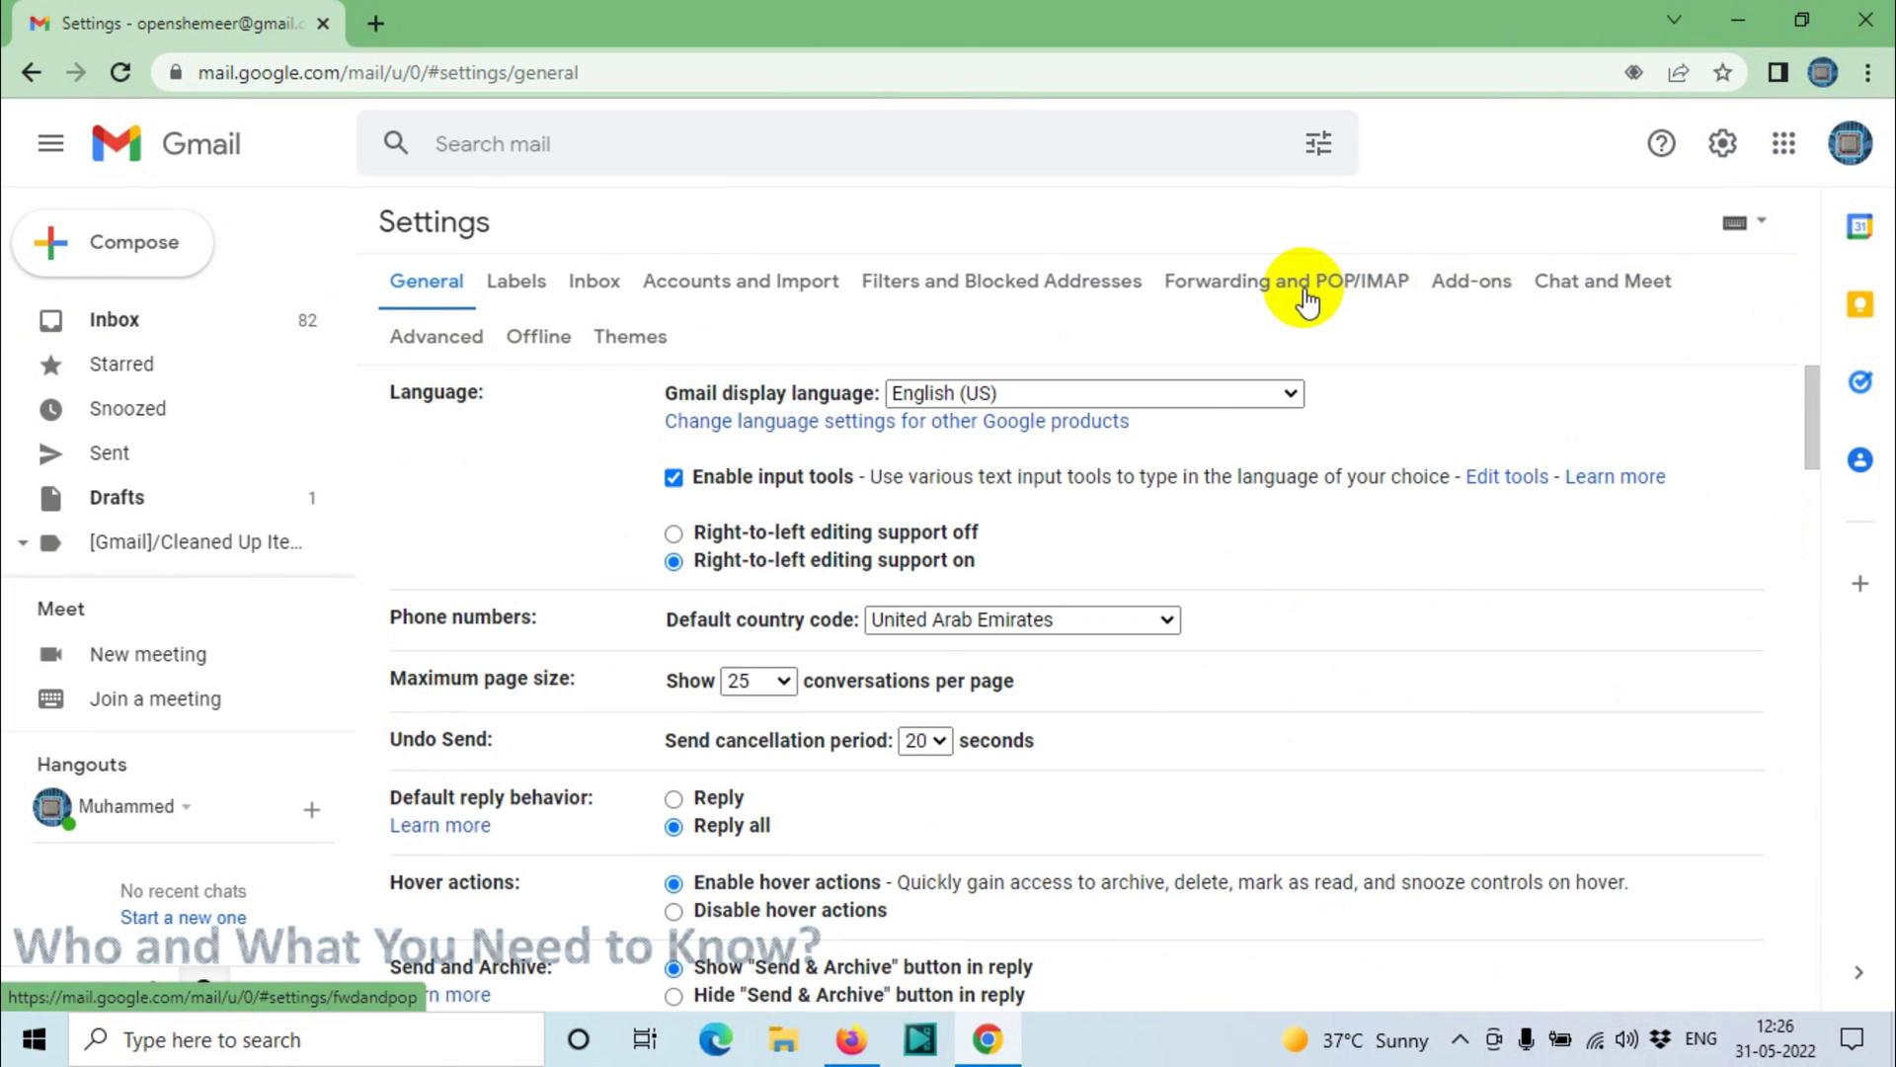
Save the Forwarding and POP/IMAP settings with POP for all mail and IMAP enabled
left_click(1304, 296)
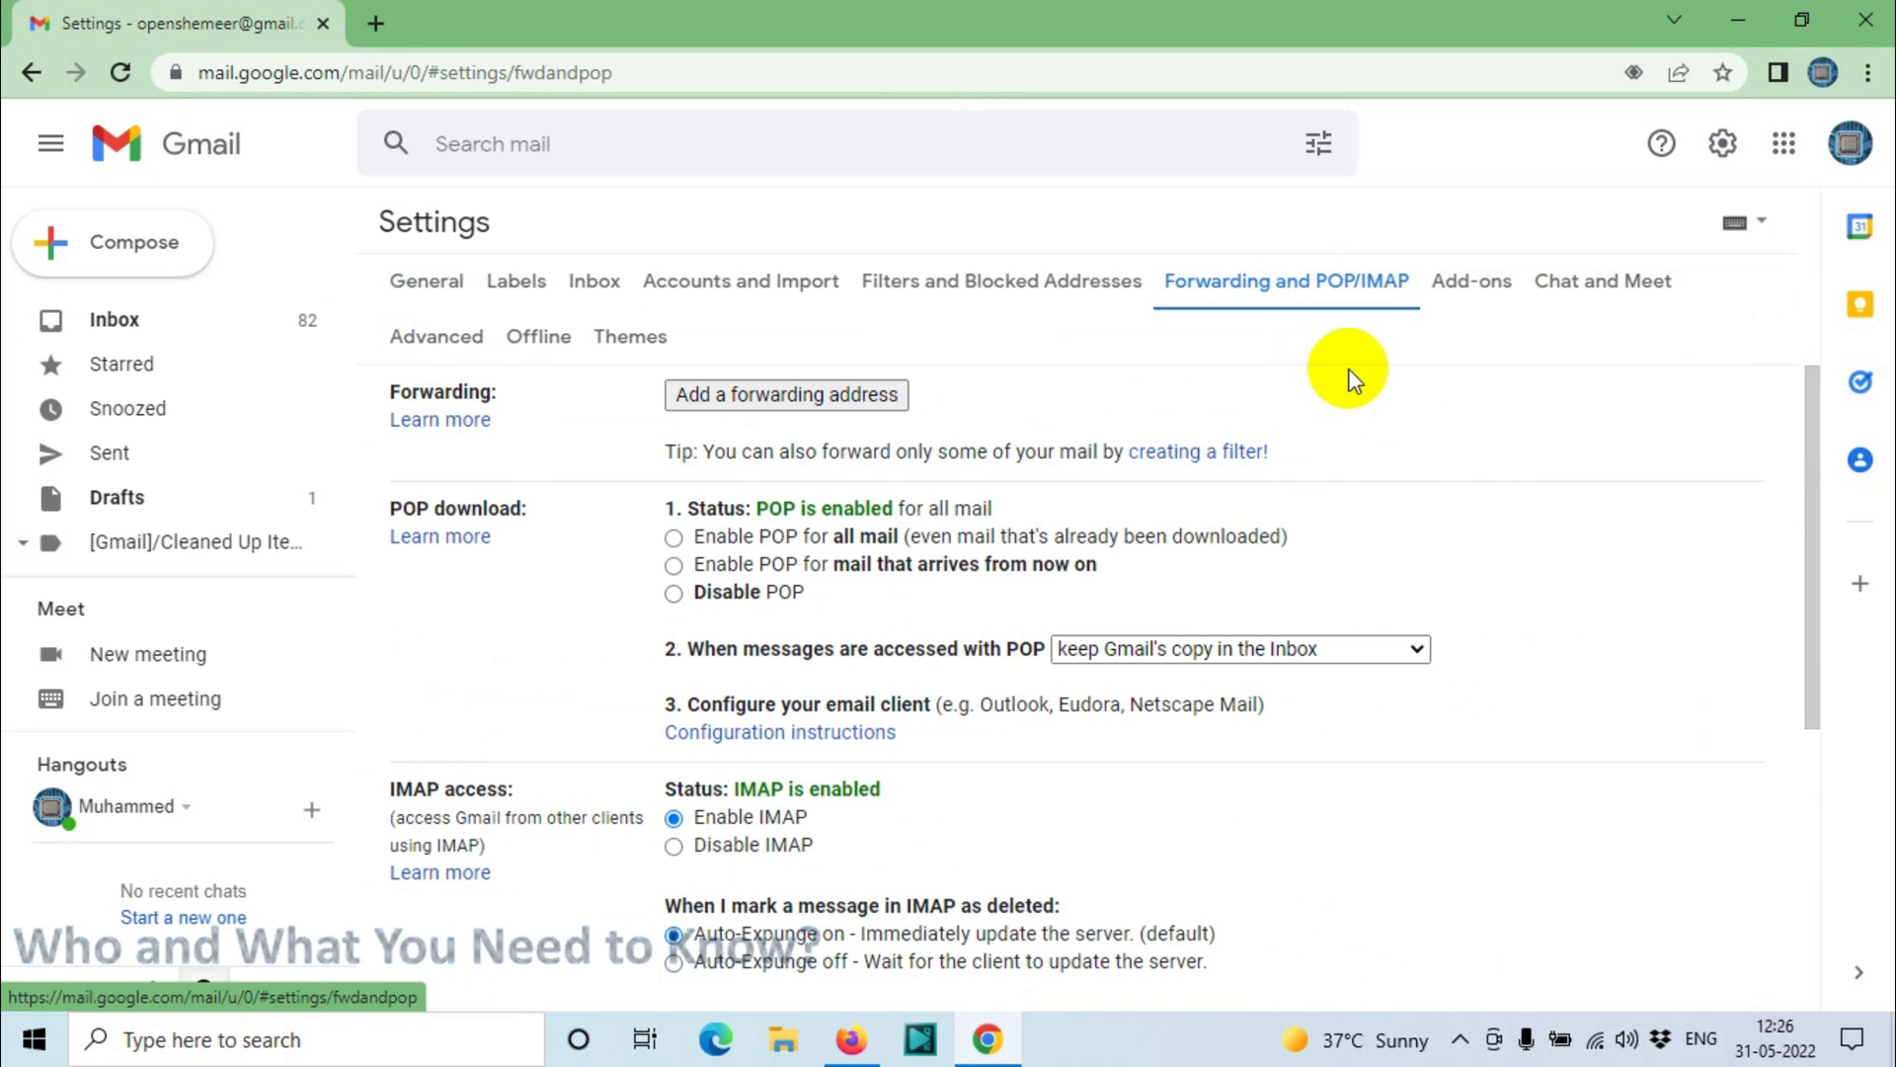
scroll(915, 442, "down", 3)
scroll(914, 447, "up", 3)
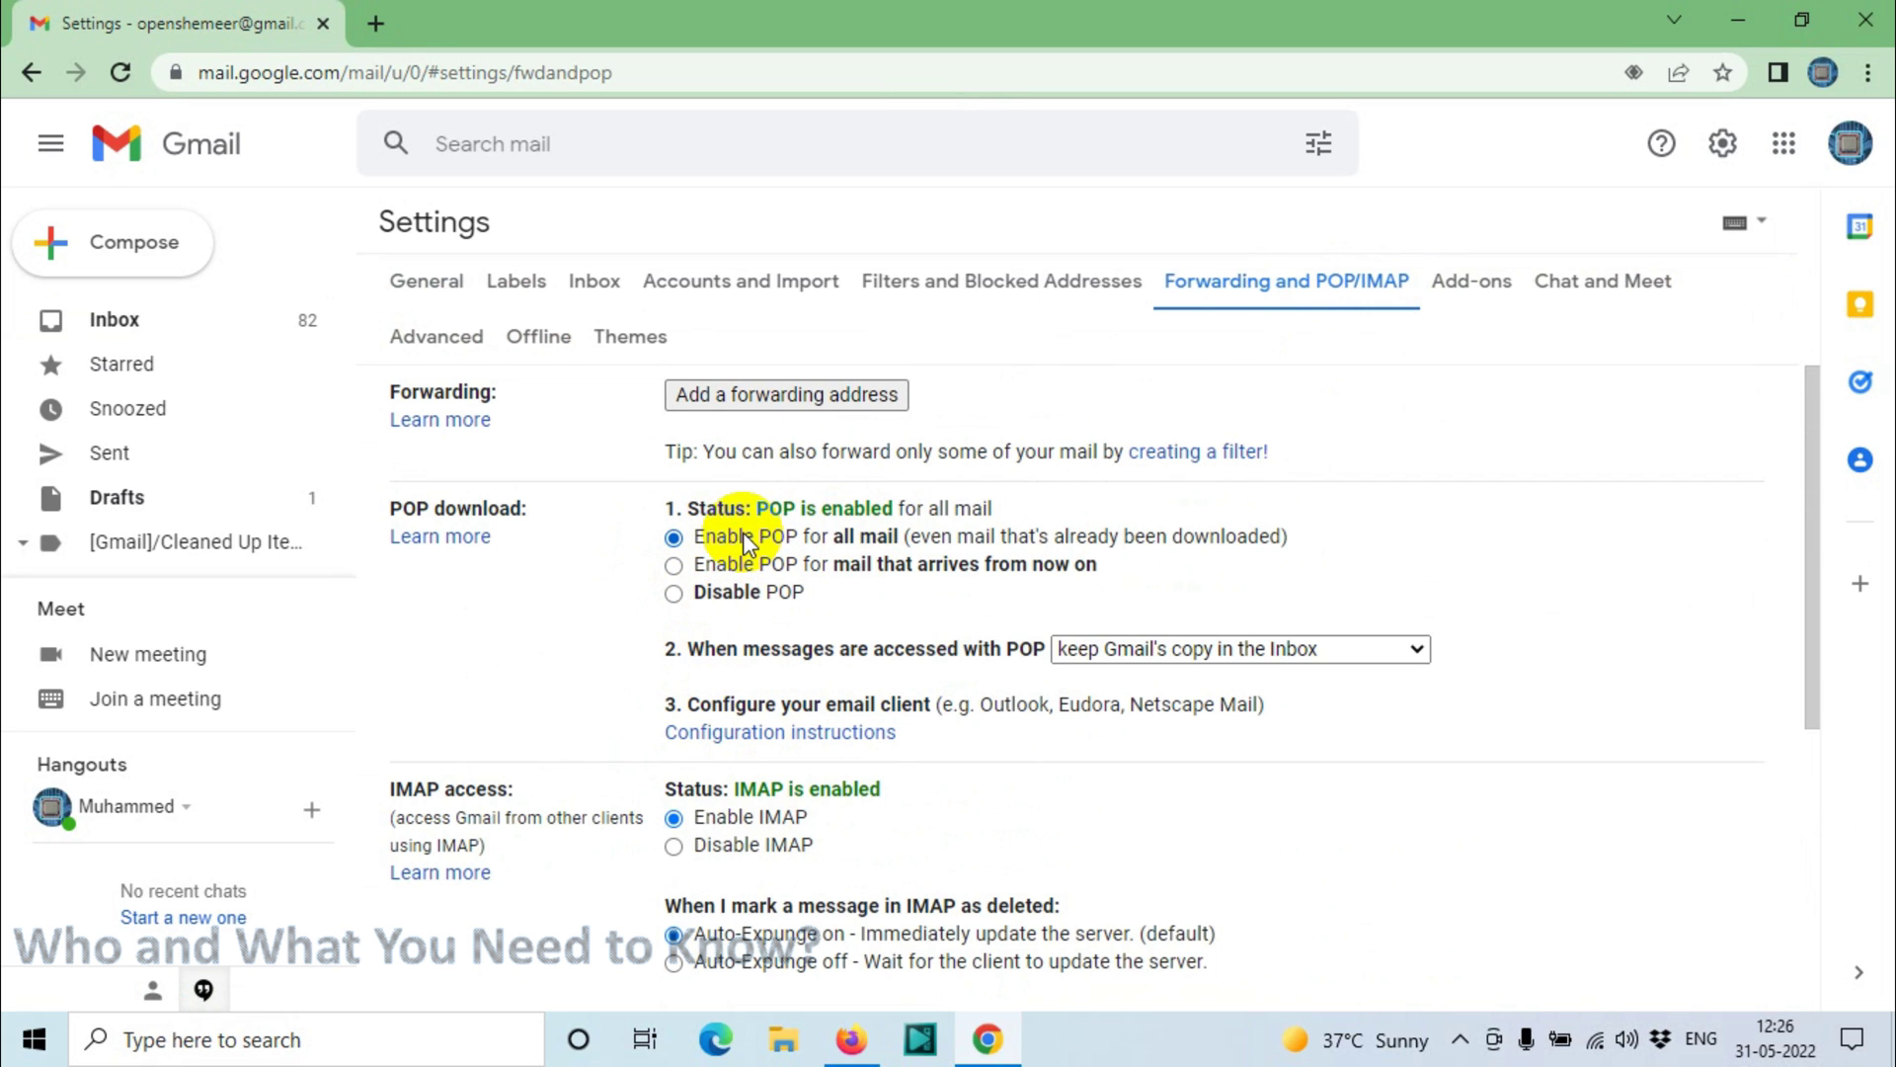
scroll(743, 539, "down", 2)
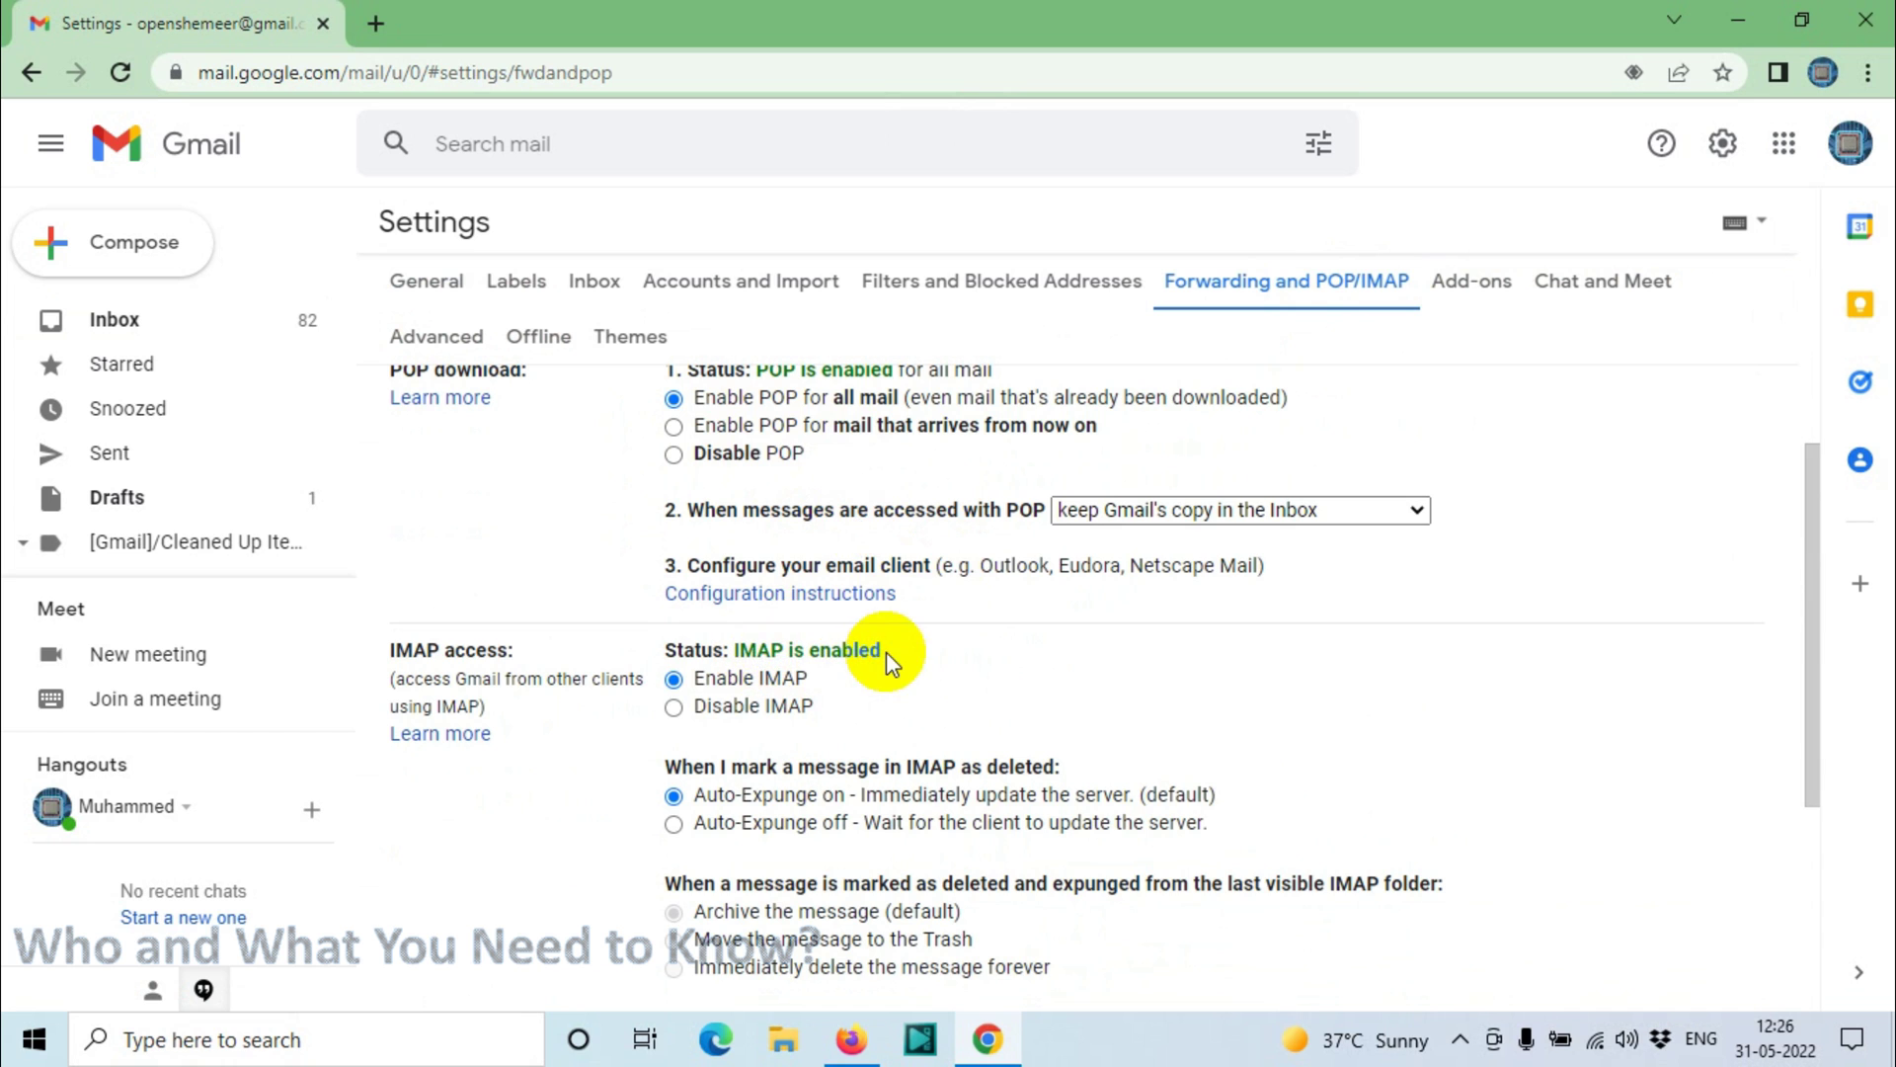
scroll(886, 654, "down", 3)
left_click(1043, 857)
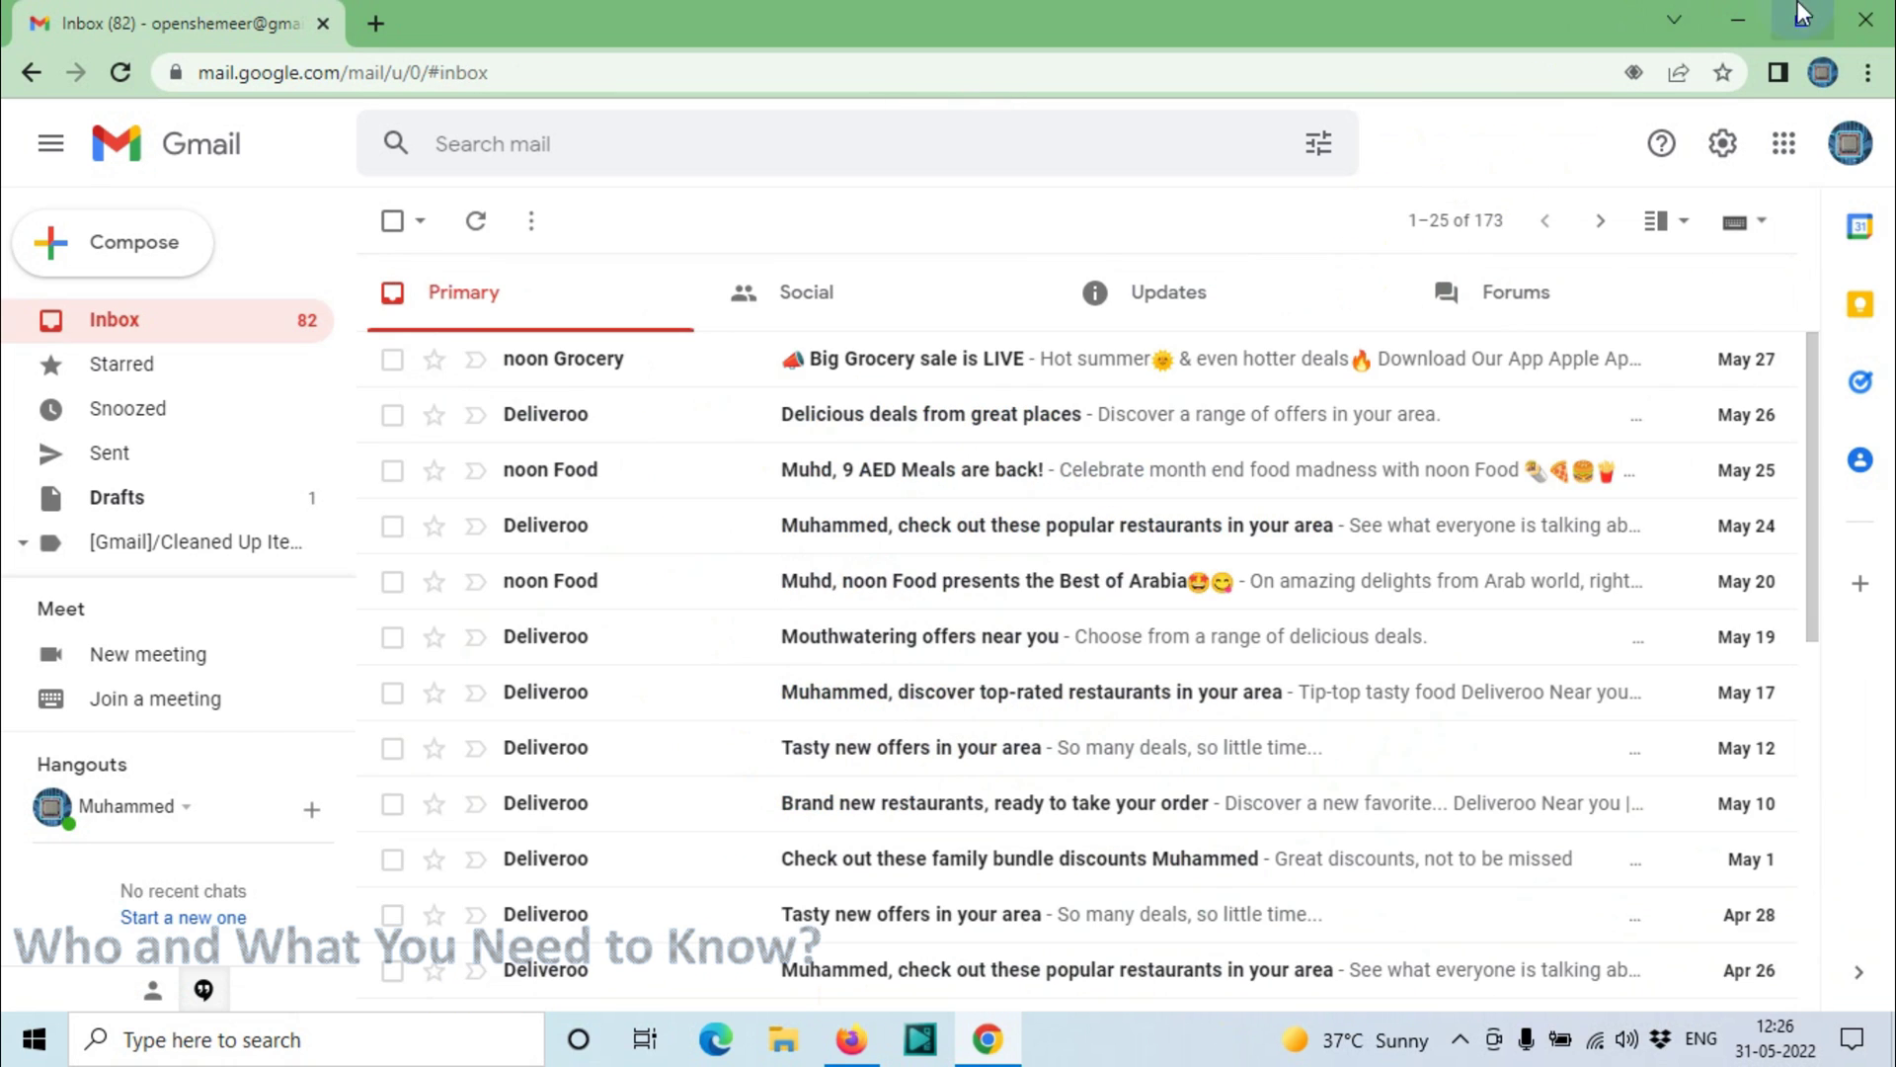
Minimize Chrome, launch Outlook 2016 via an 'out' search, and advance past the welcome and account prompts
left_click(1739, 12)
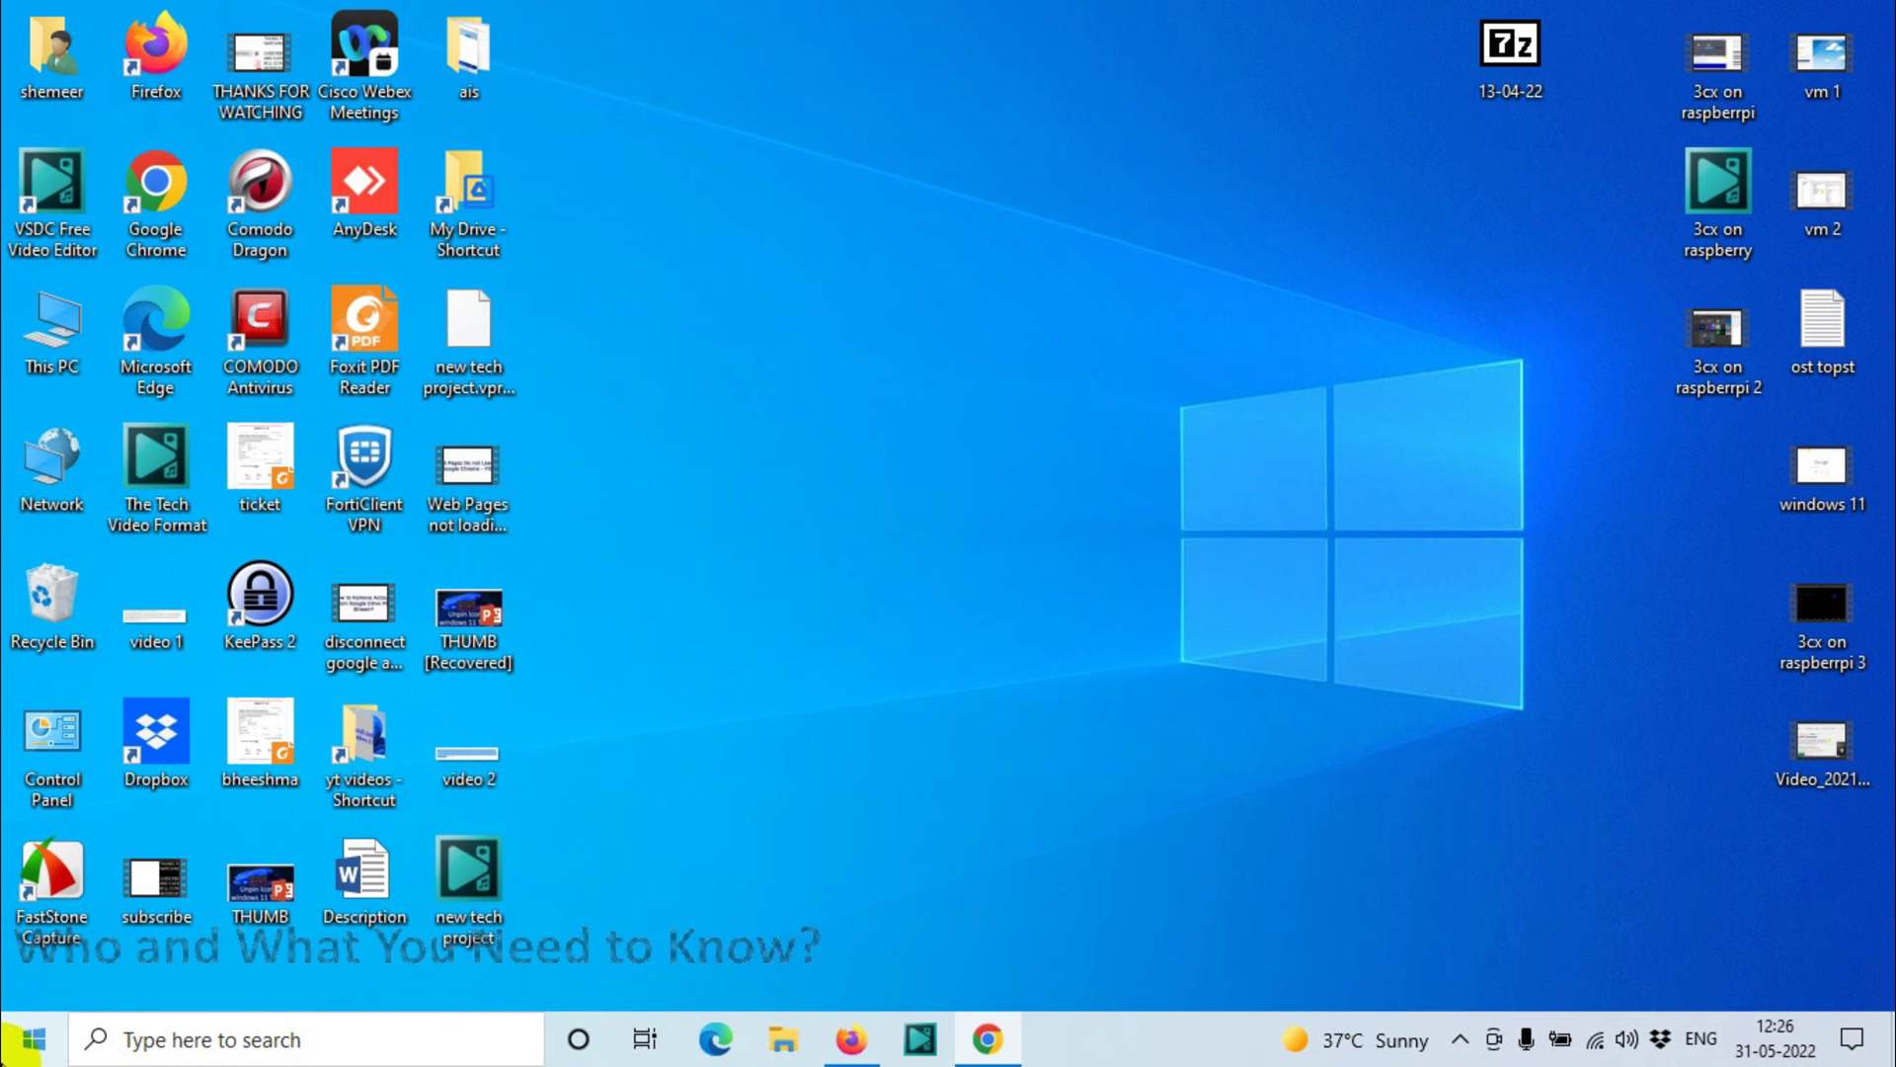
left_click(20, 1044)
type("out")
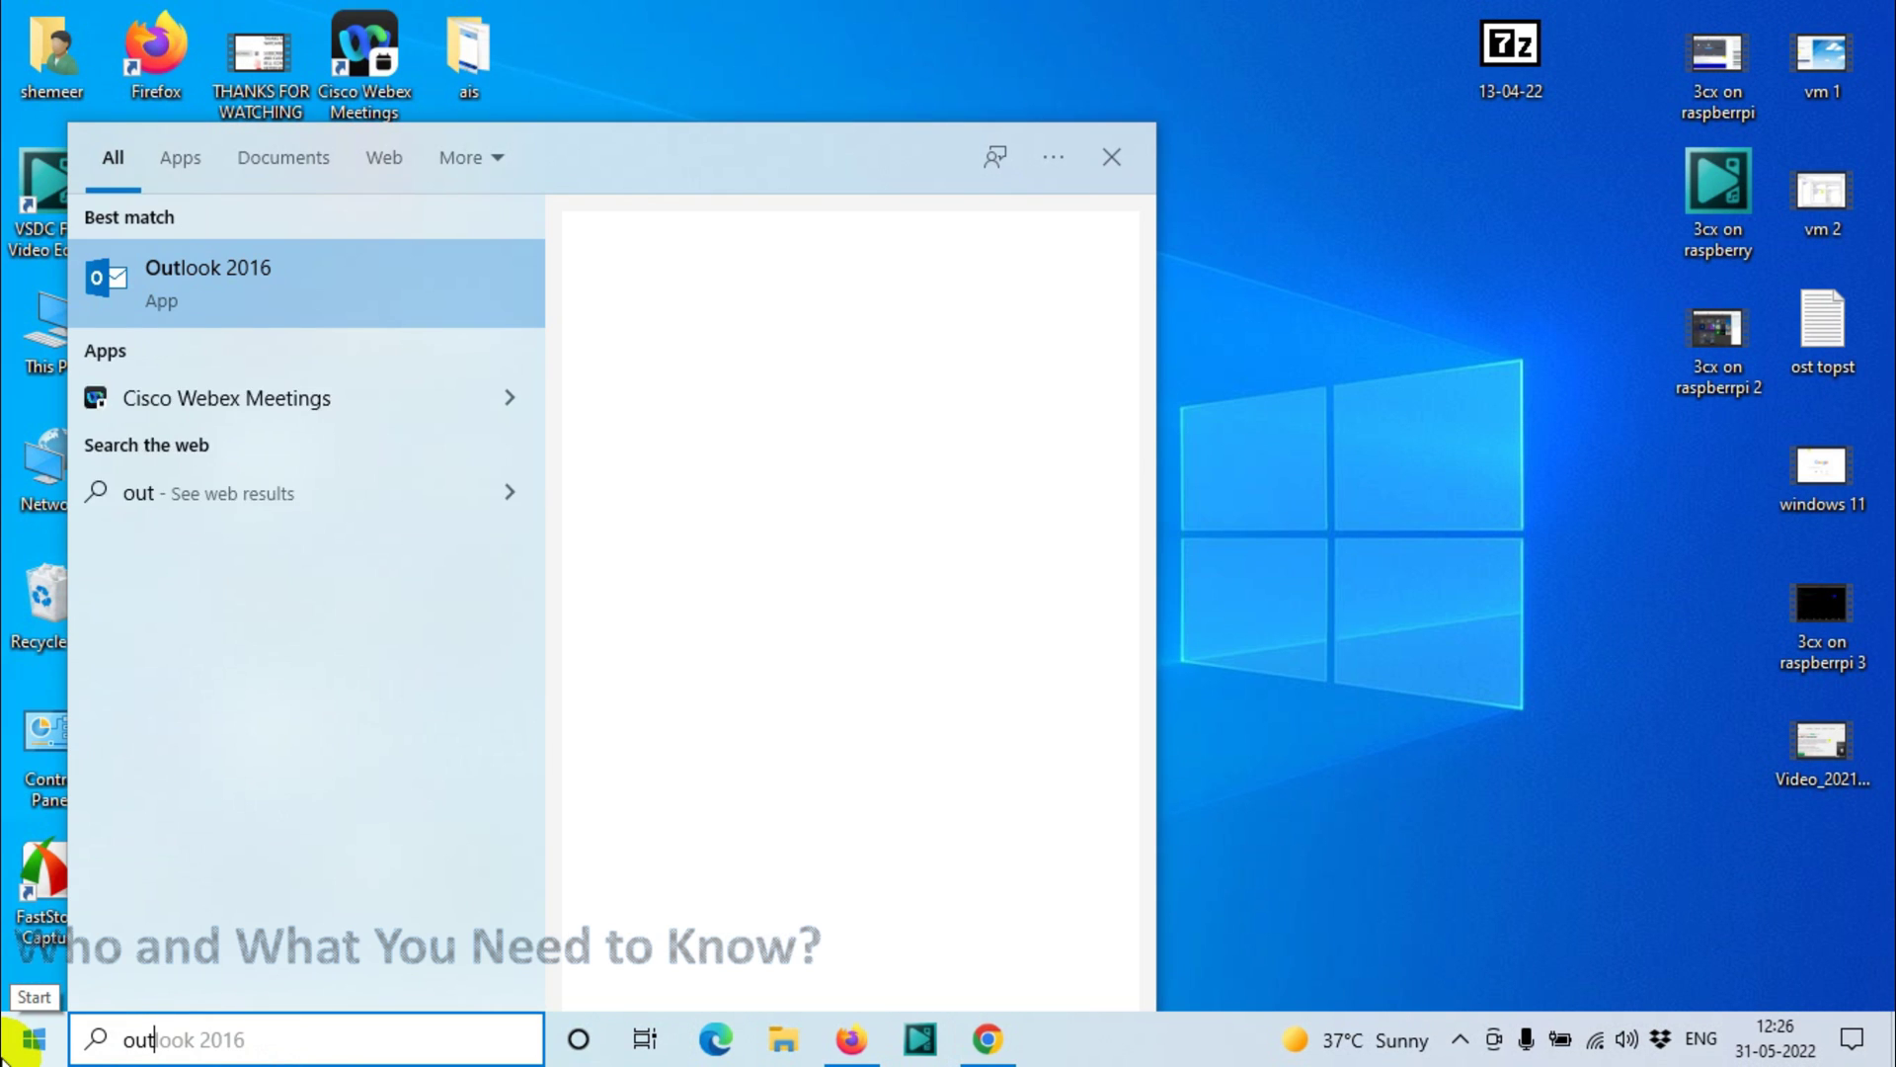
key("Return")
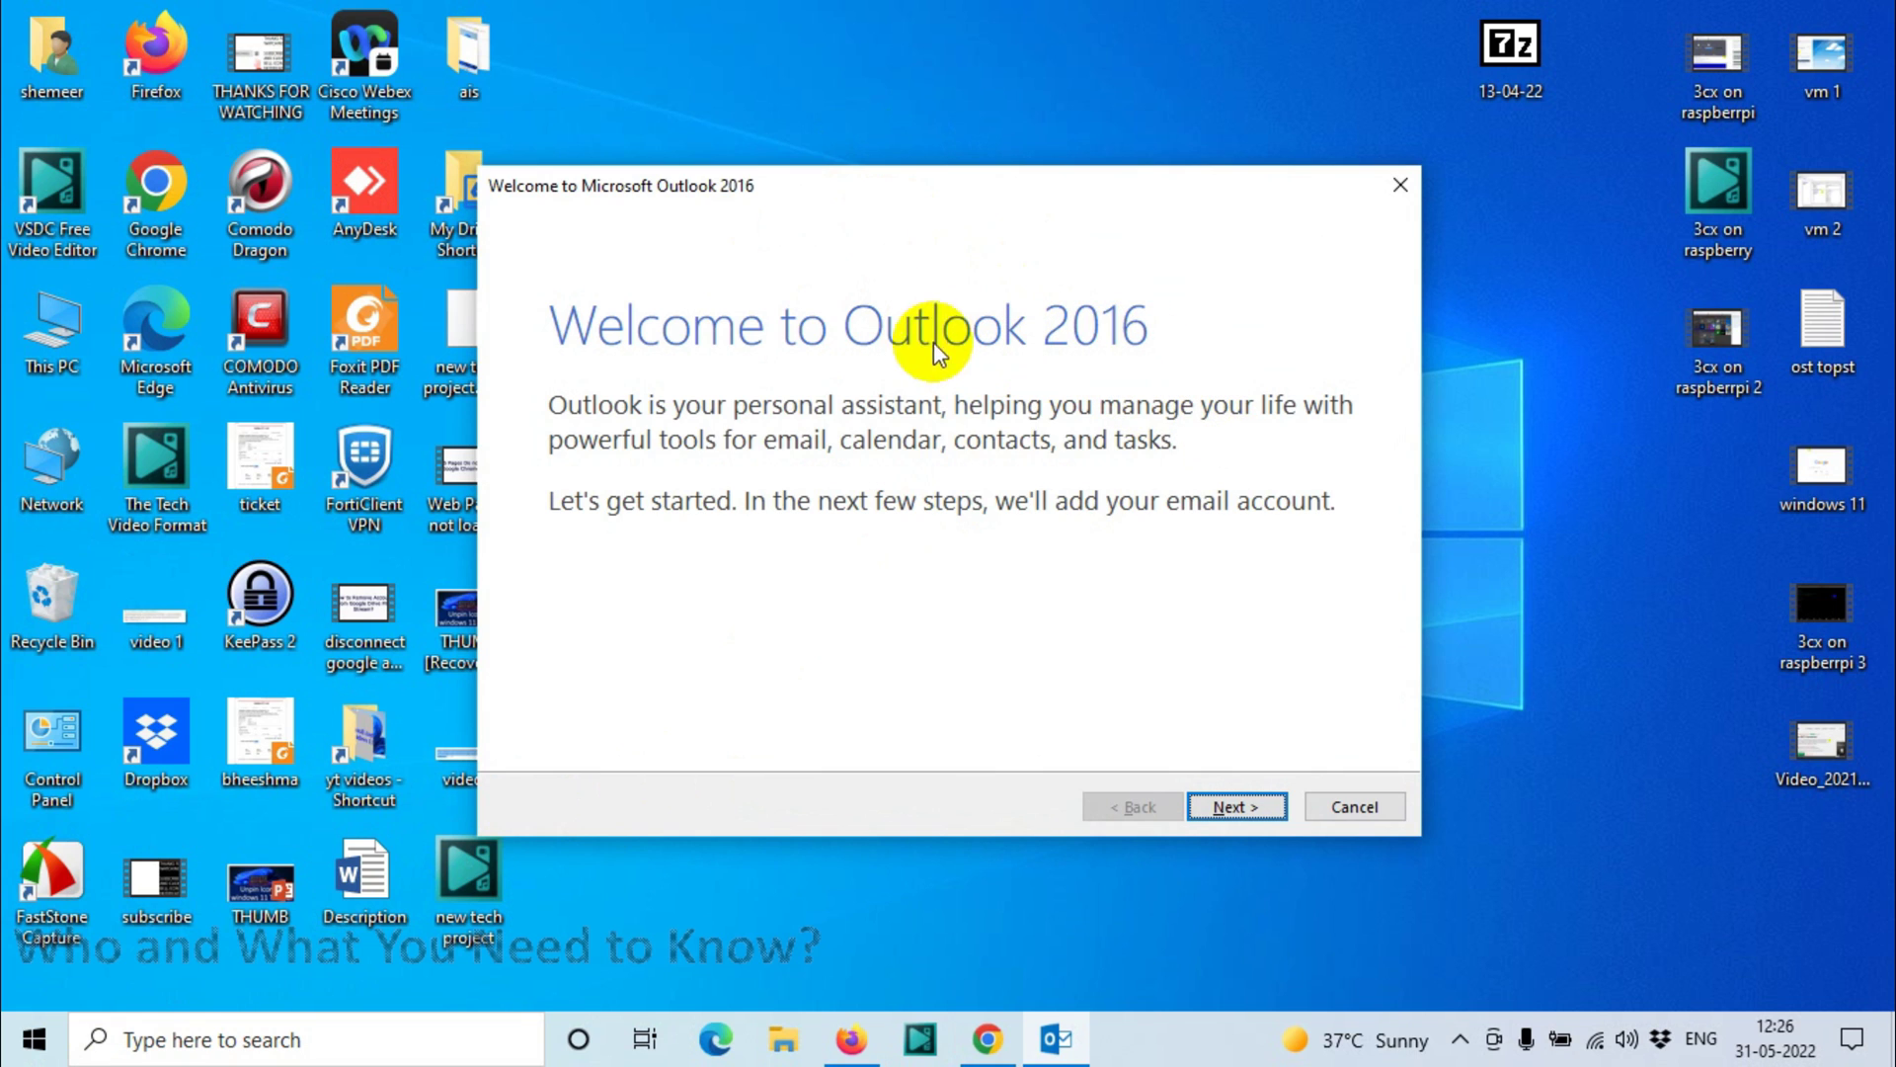
left_click(1251, 817)
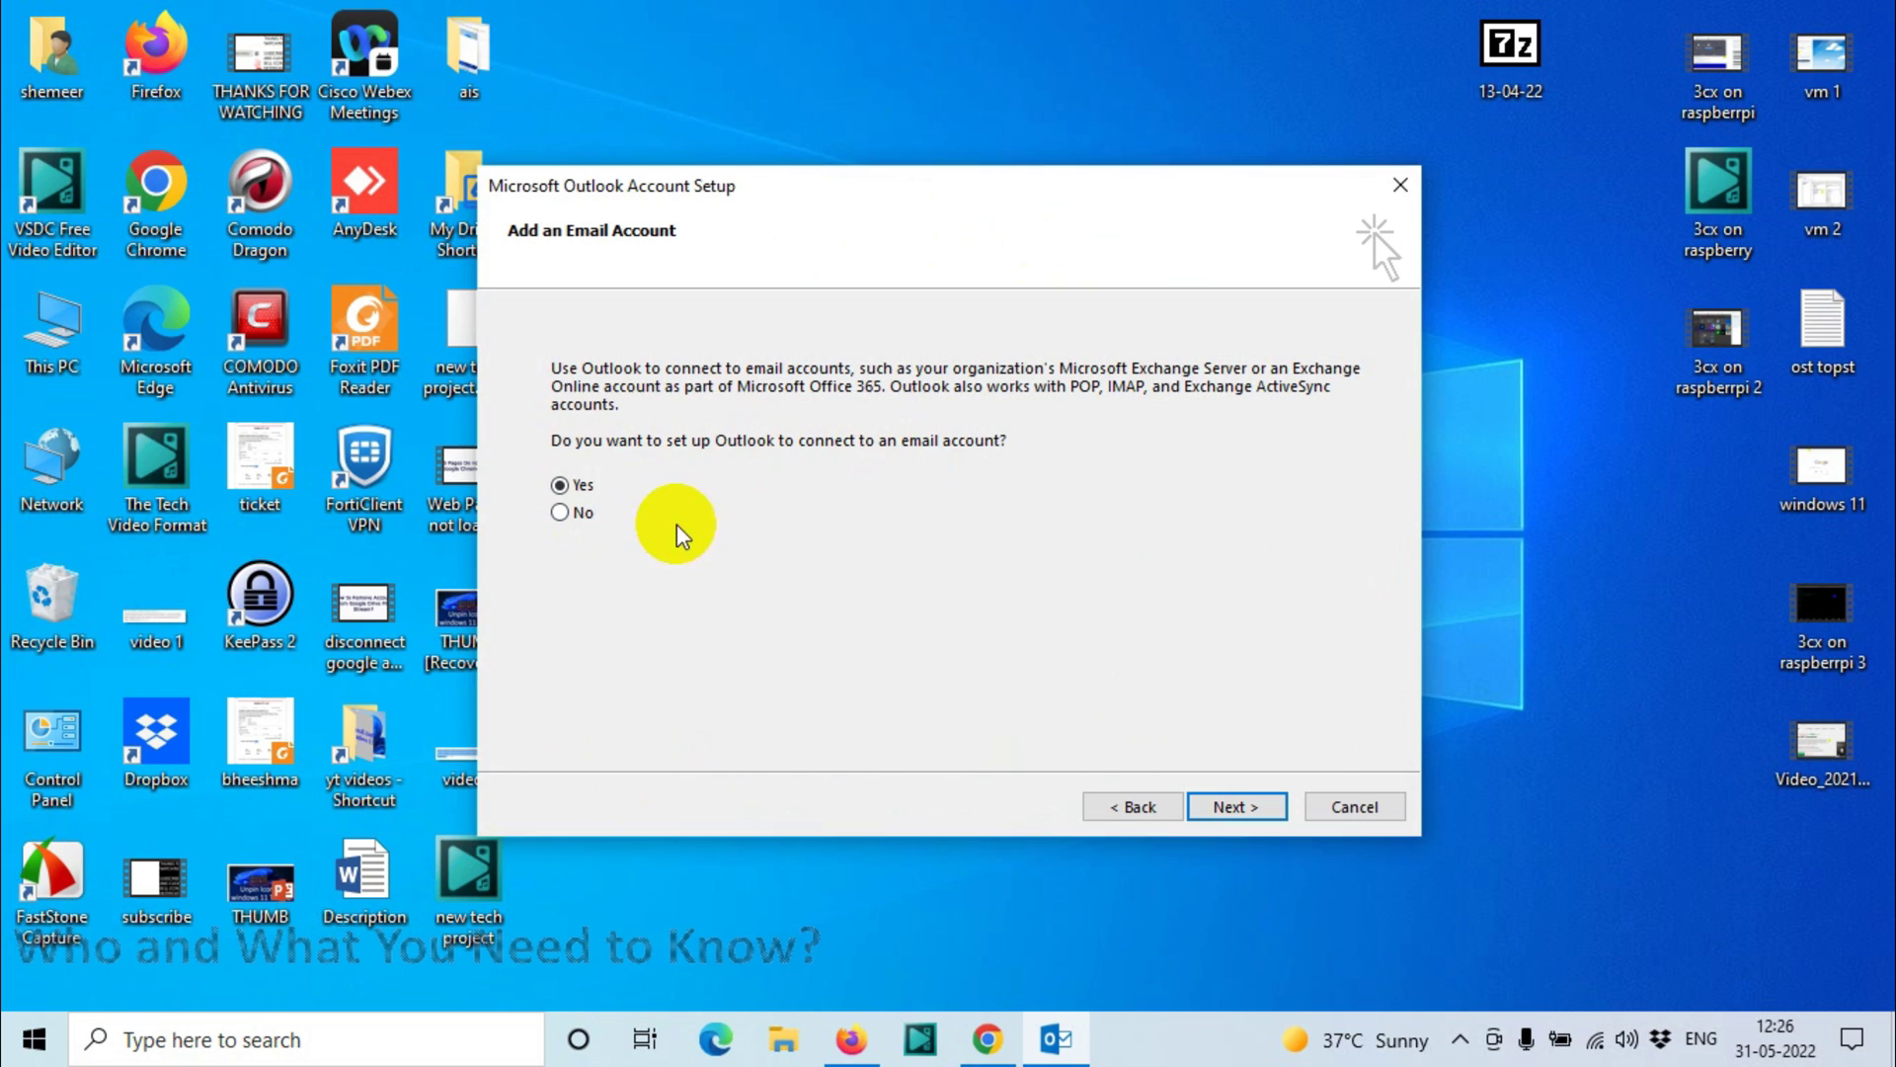
left_click(1209, 822)
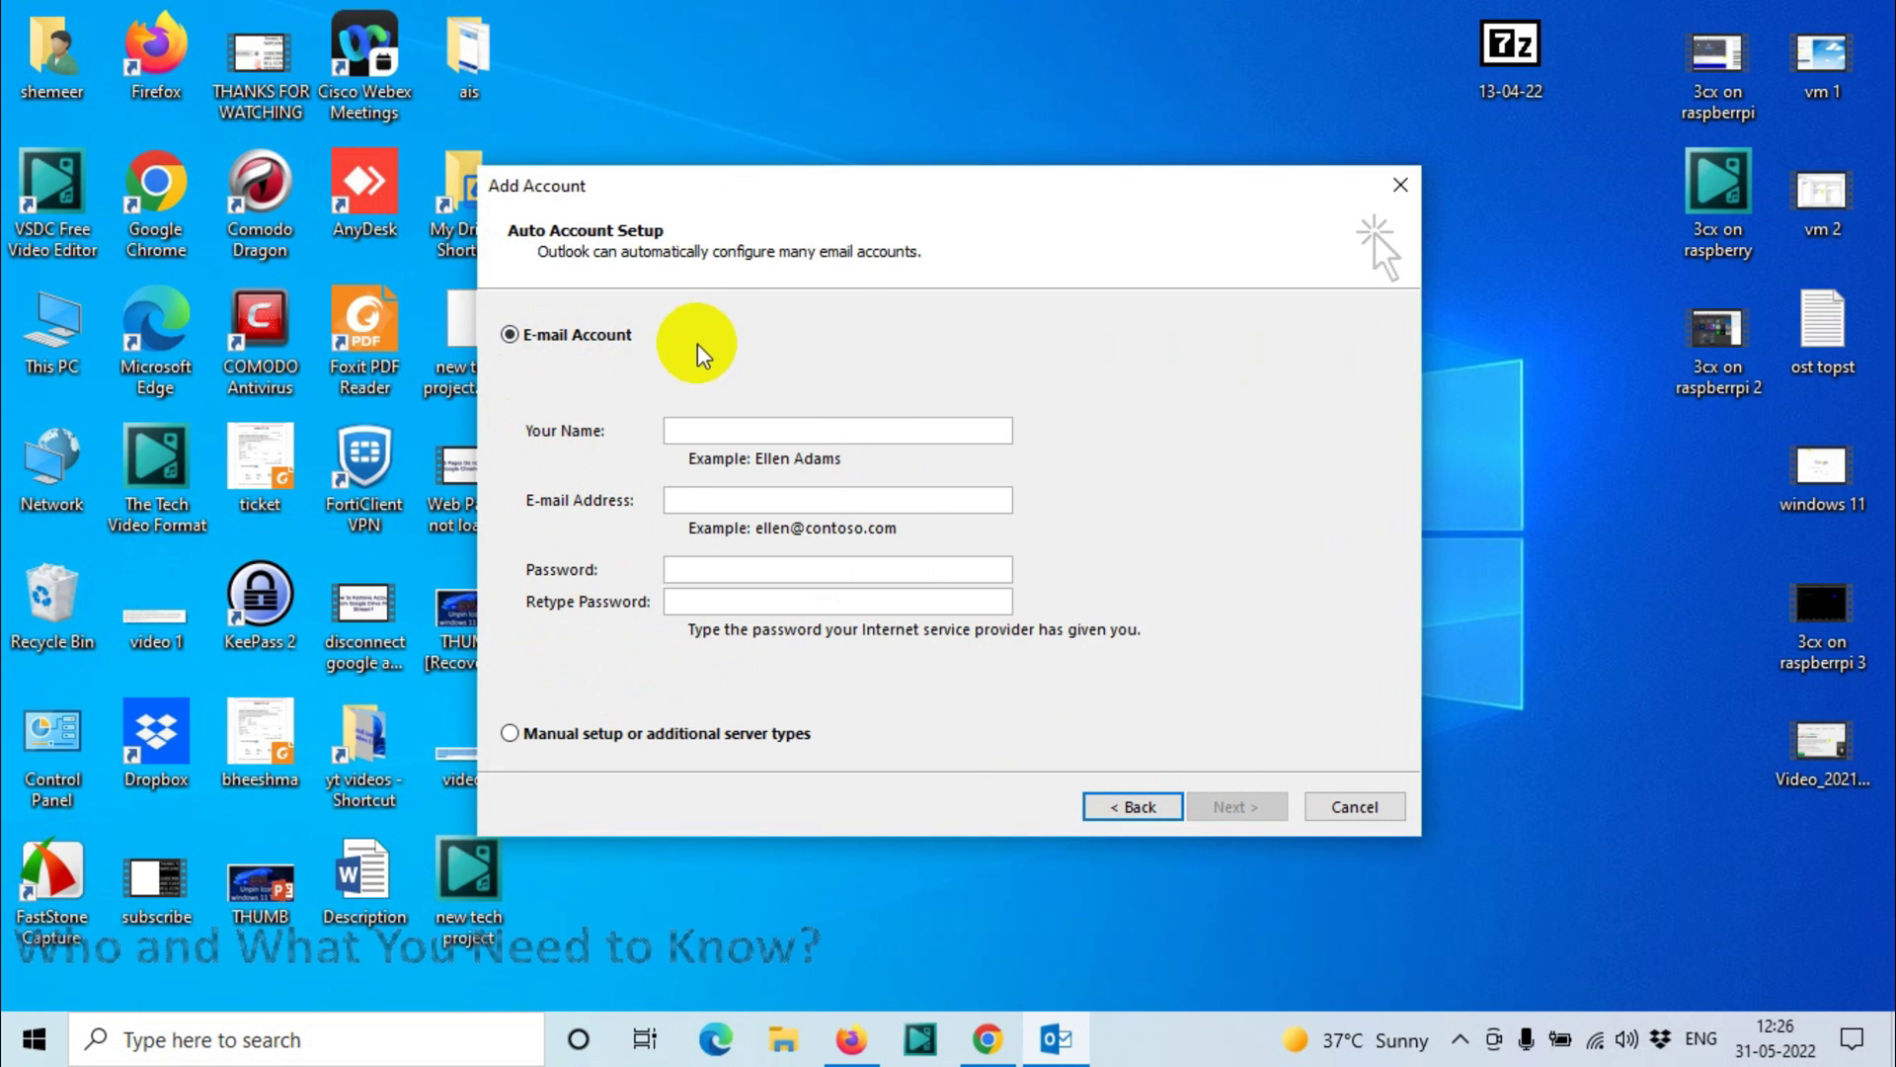
Choose automatic E-mail Account setup, enter the name, Gmail address and password, and start configuration
left_click(666, 733)
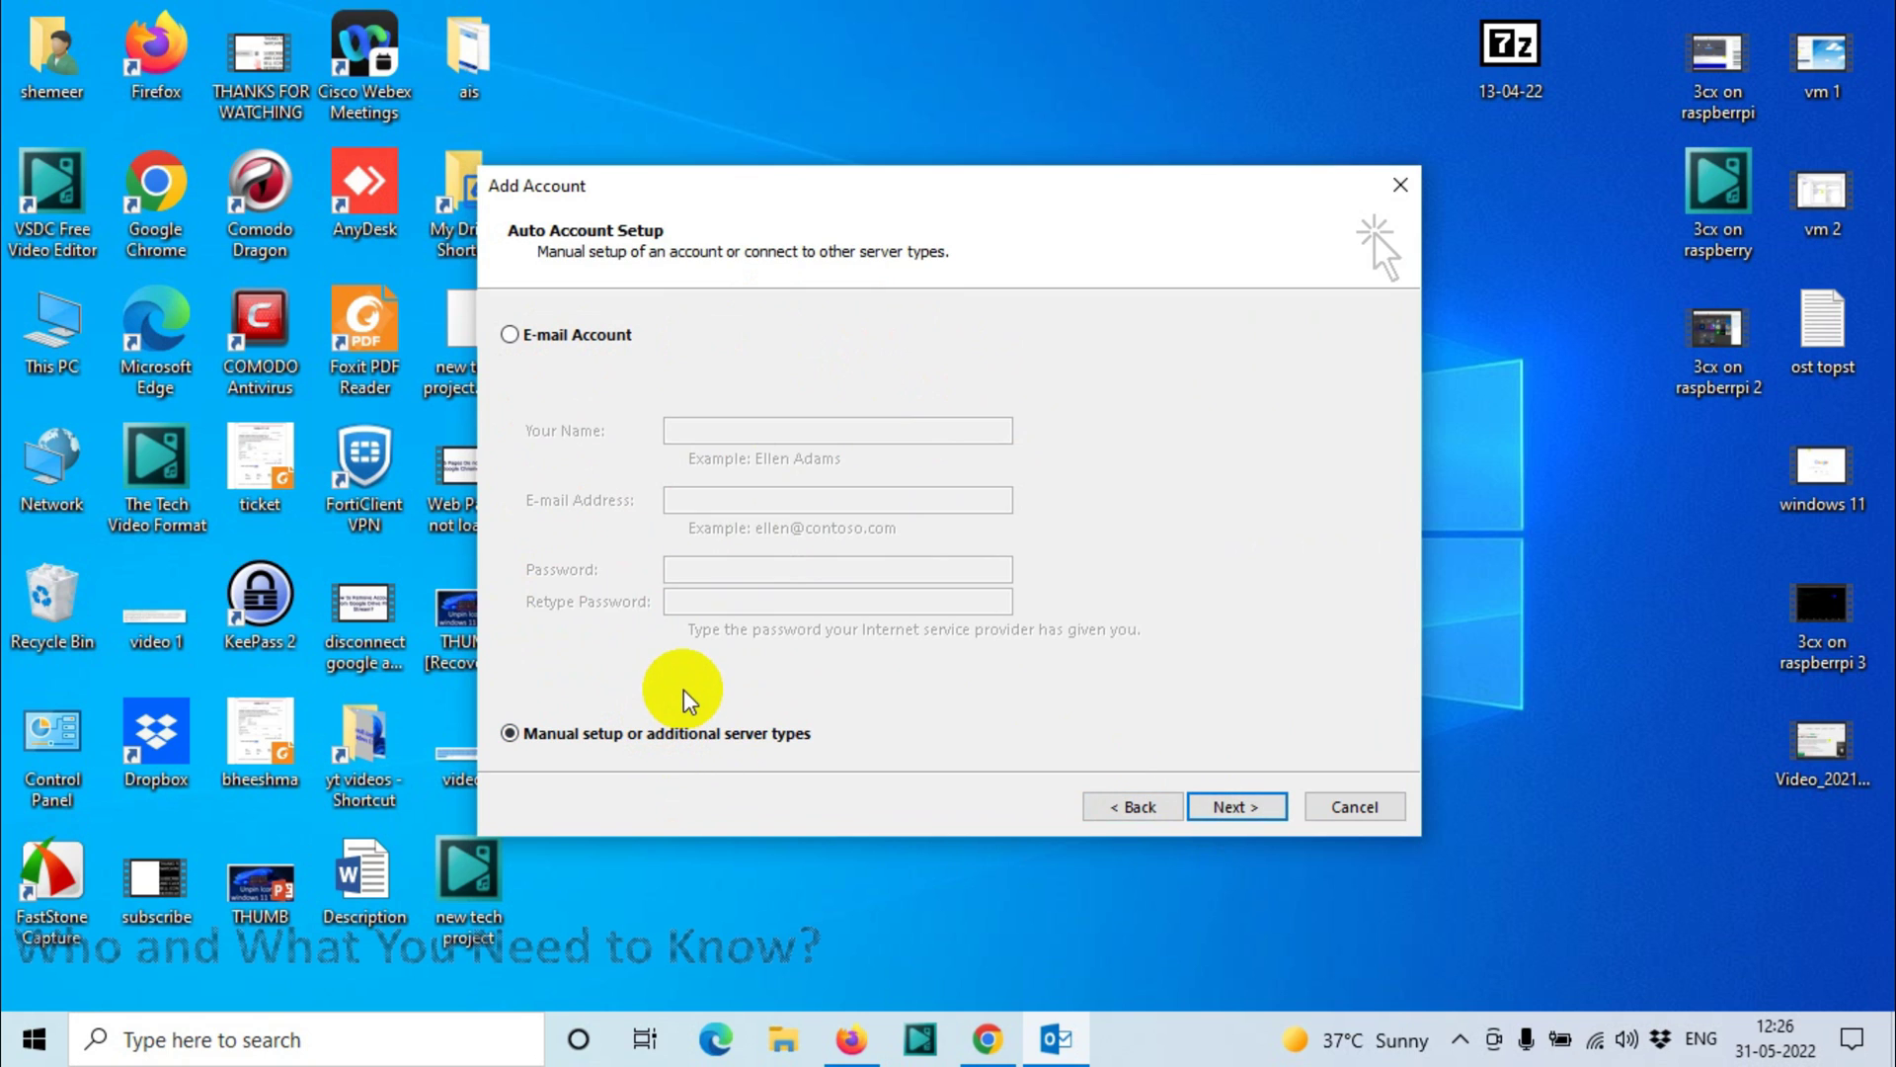
left_click(532, 345)
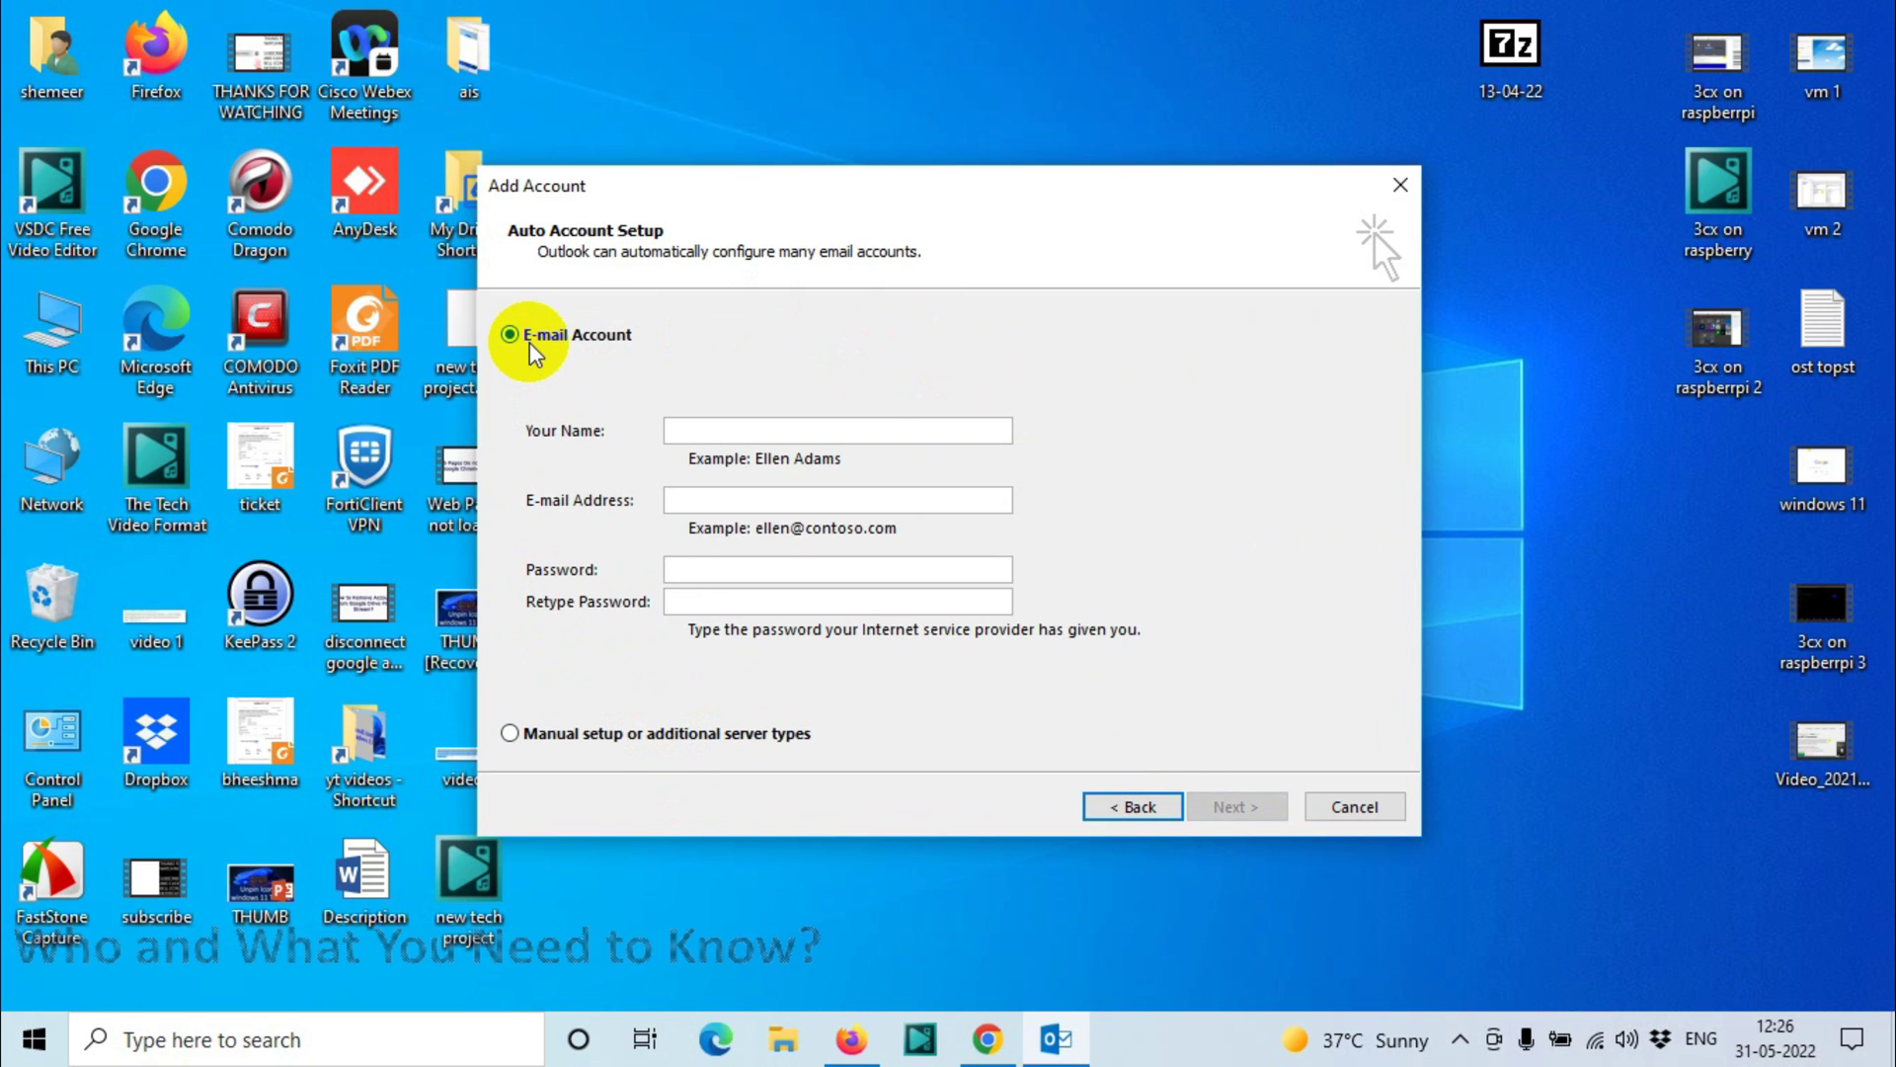
left_click(821, 431)
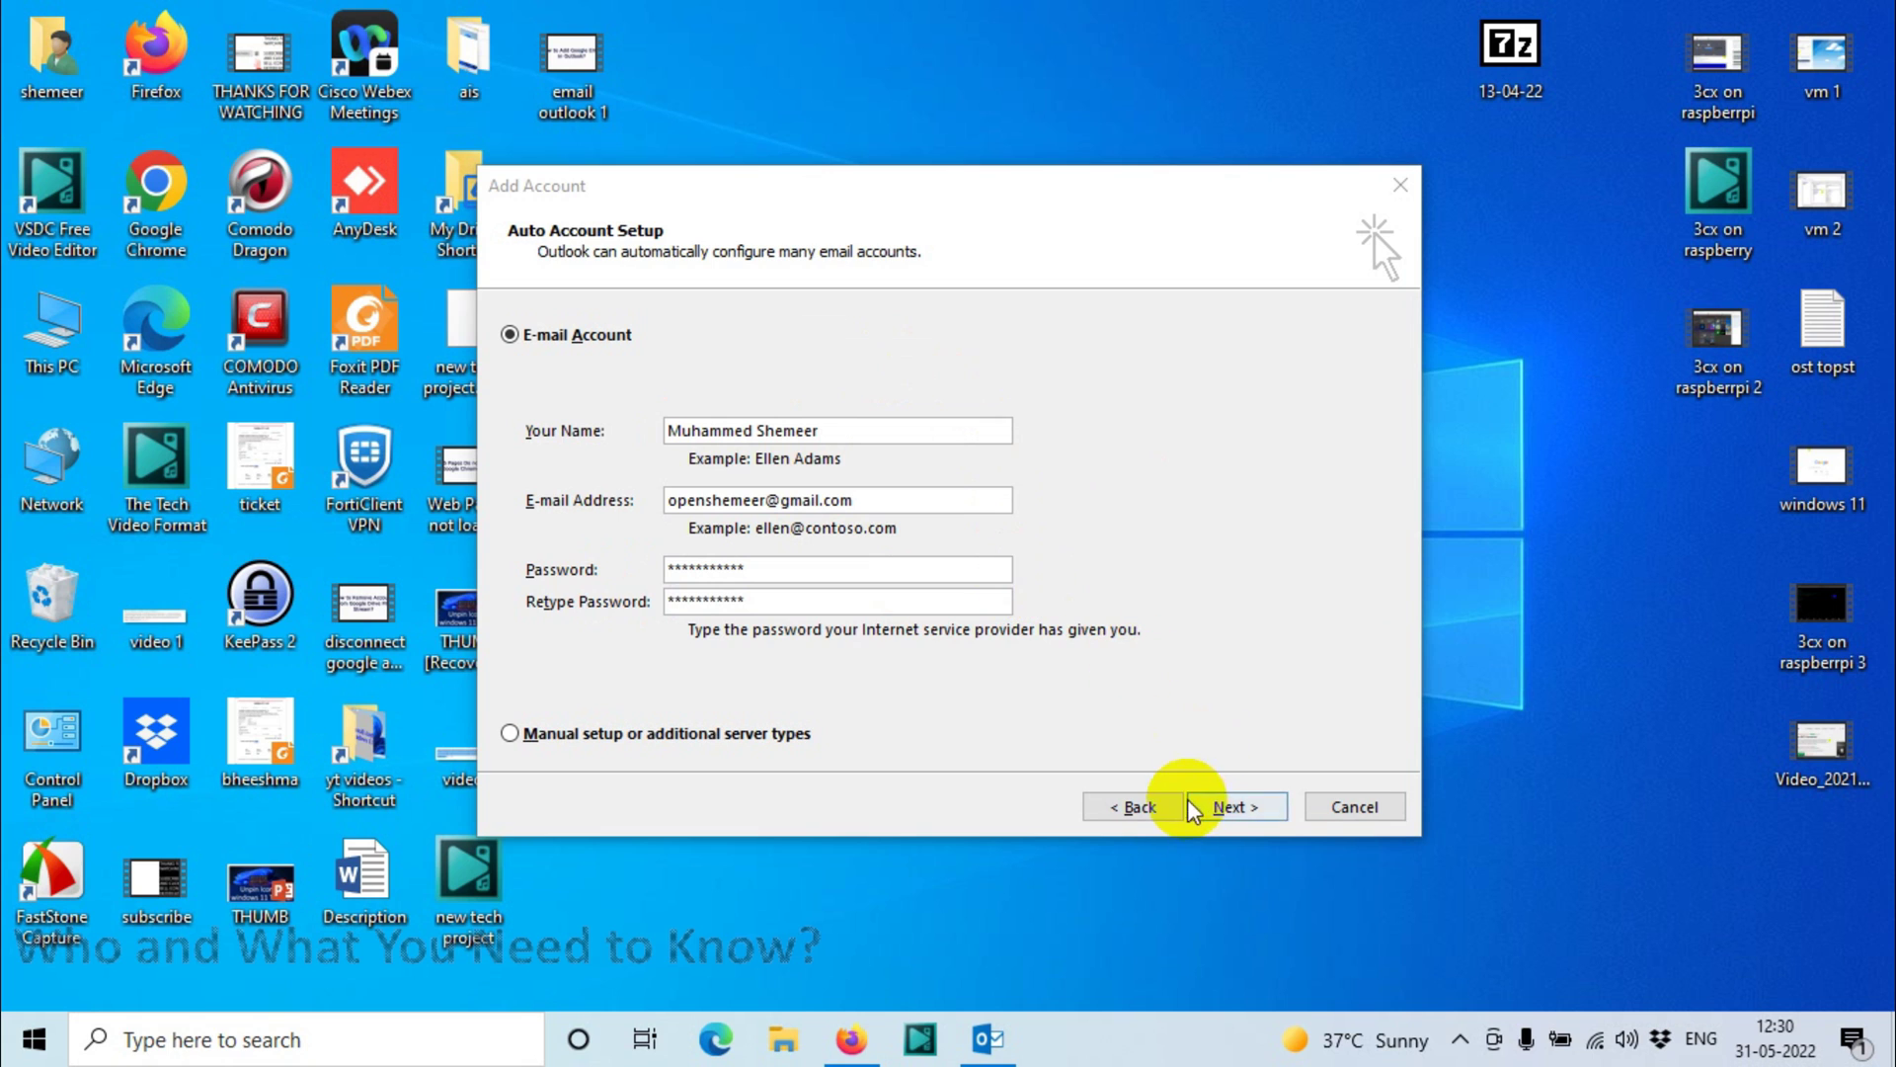
left_click(1227, 808)
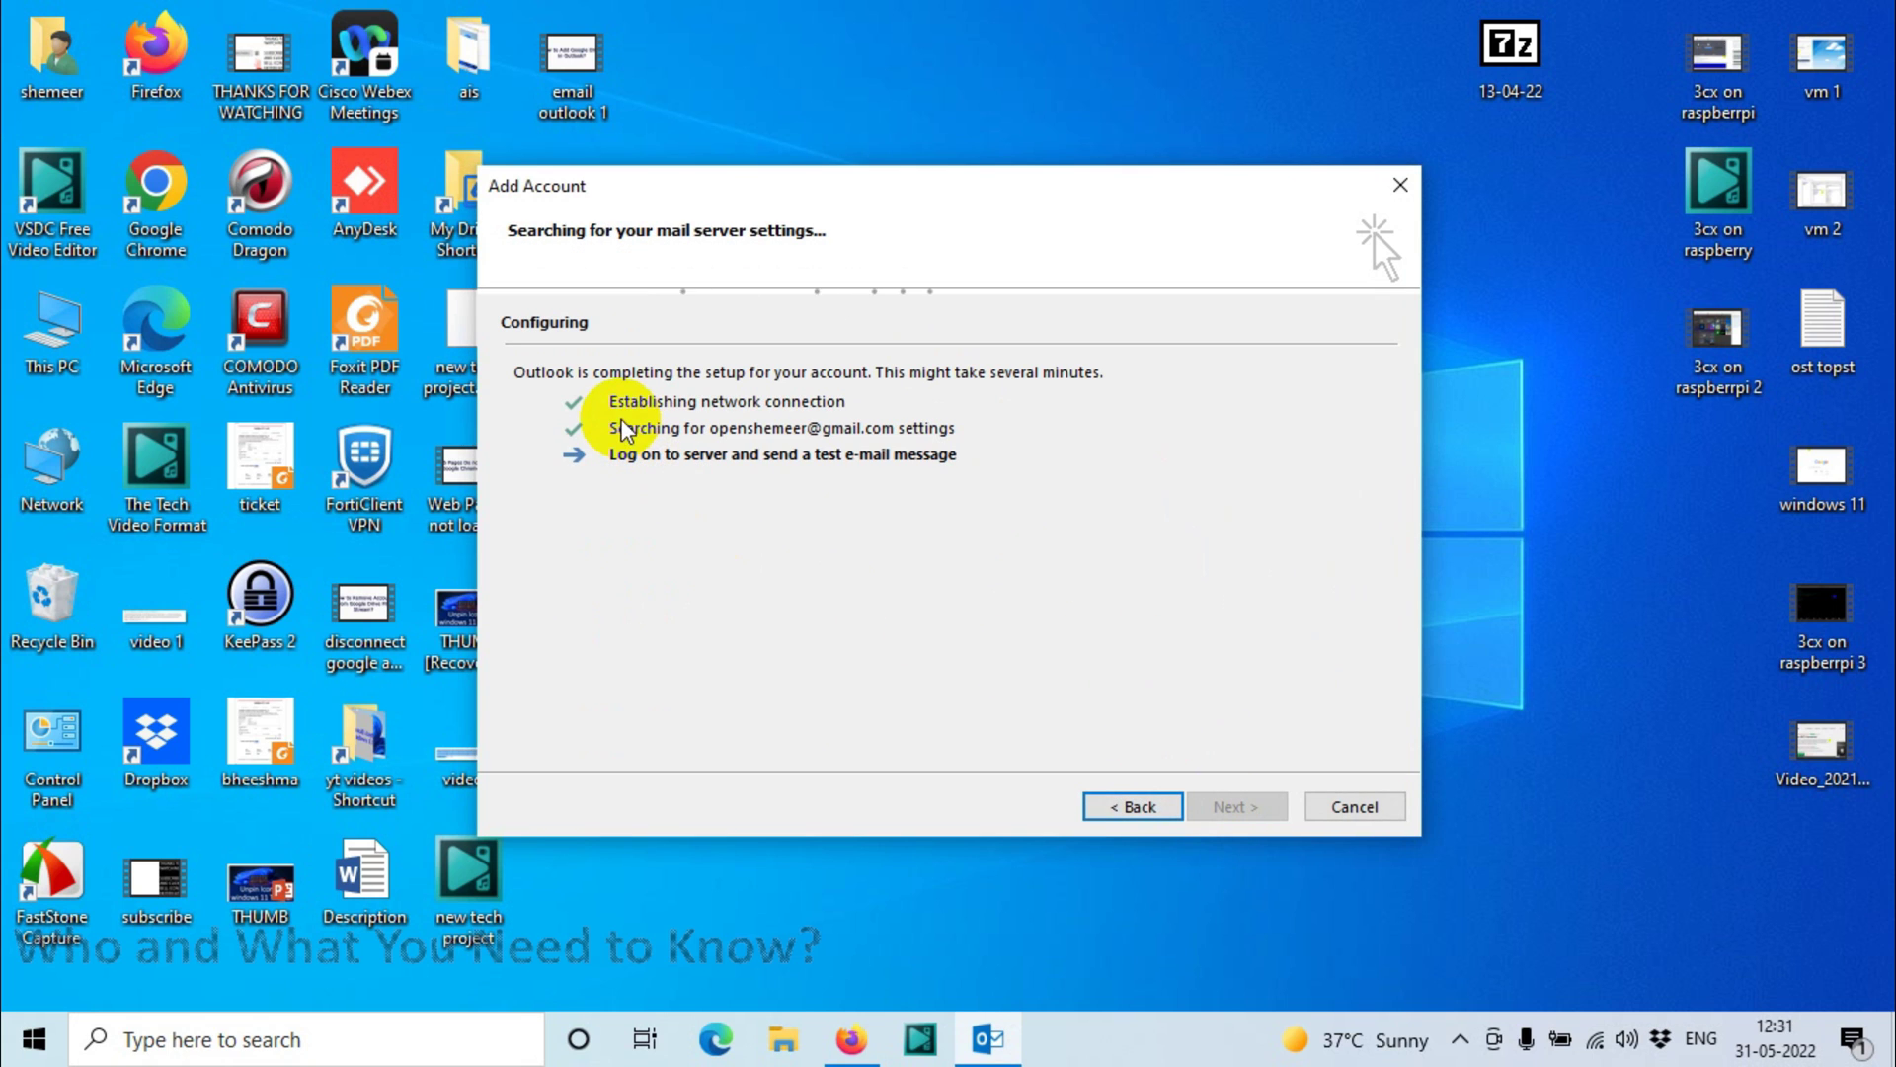
Submit the imap.gmail.com login prompt with Save this password ticked
left_click_drag(810, 378, 902, 78)
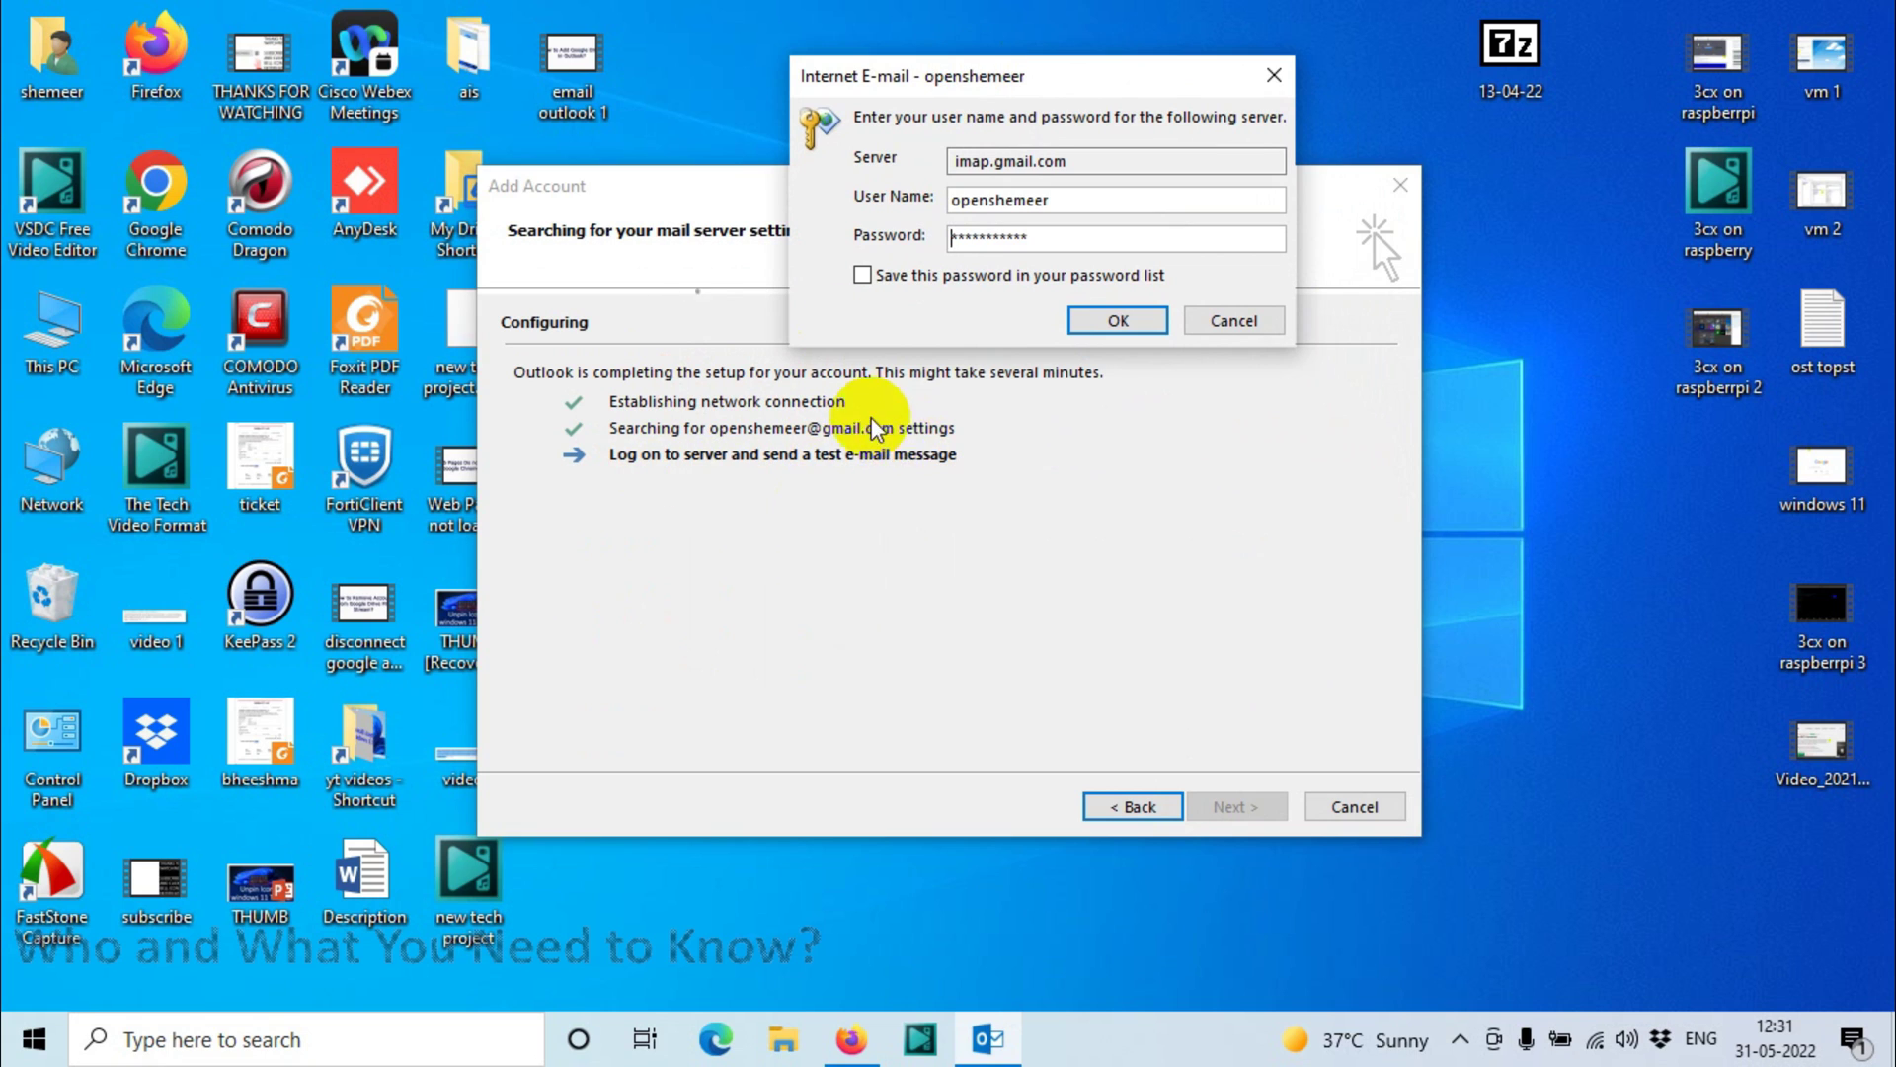
left_click(865, 275)
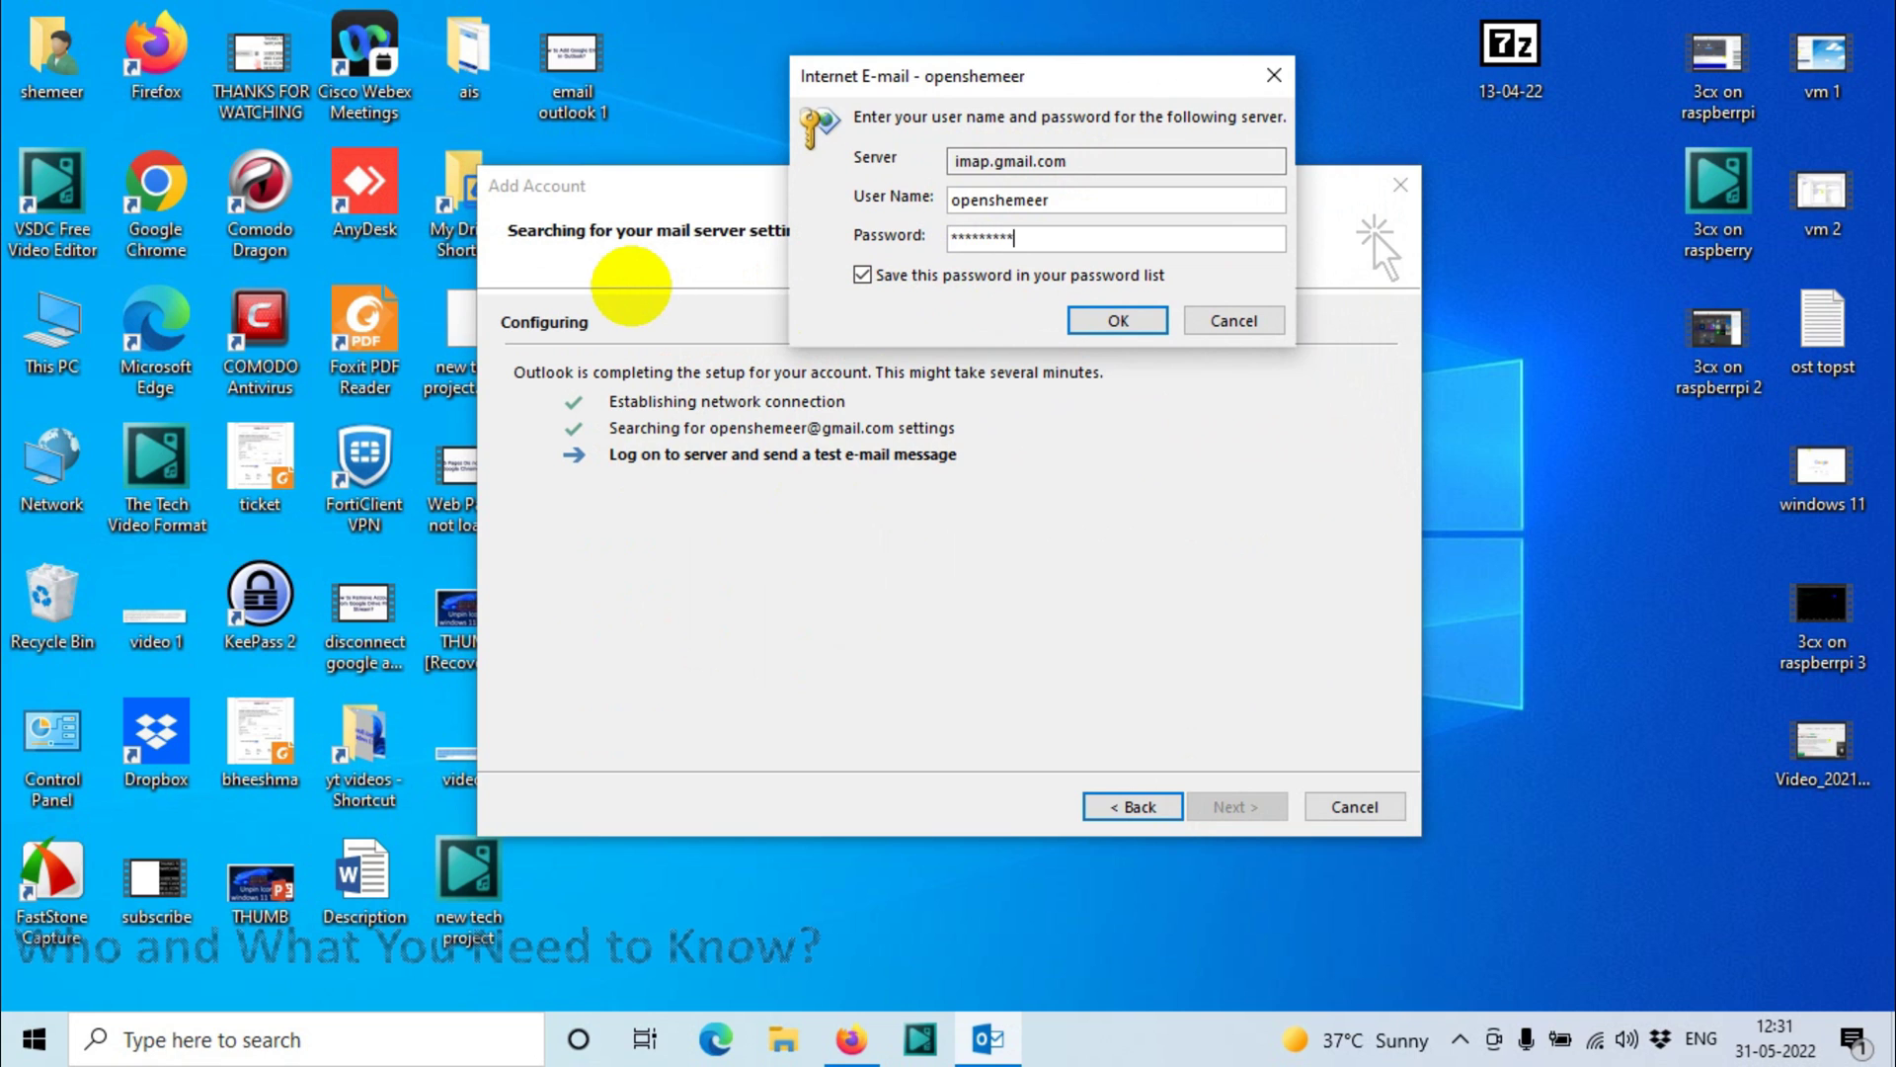
left_click(1125, 321)
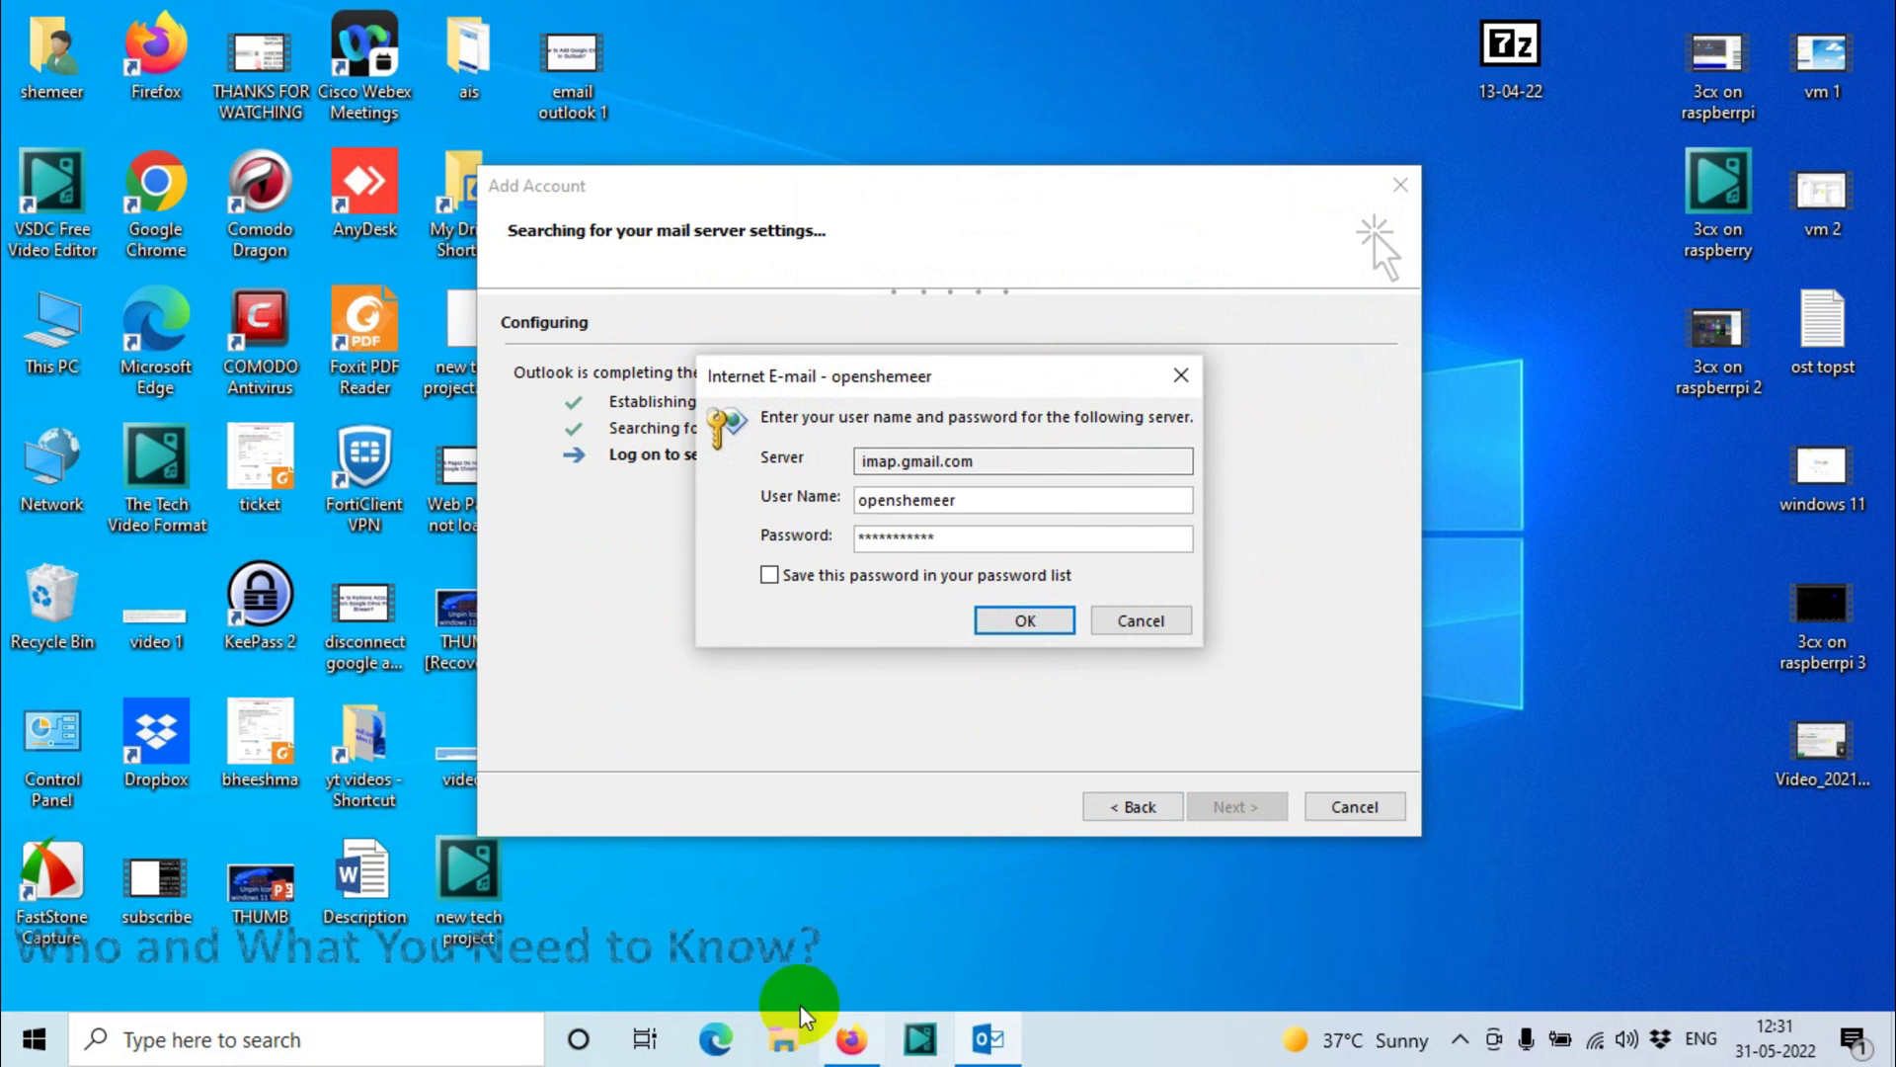
Launch a new Chrome window from a 'chro' Windows search
key("super")
type("chro")
left_click(908, 990)
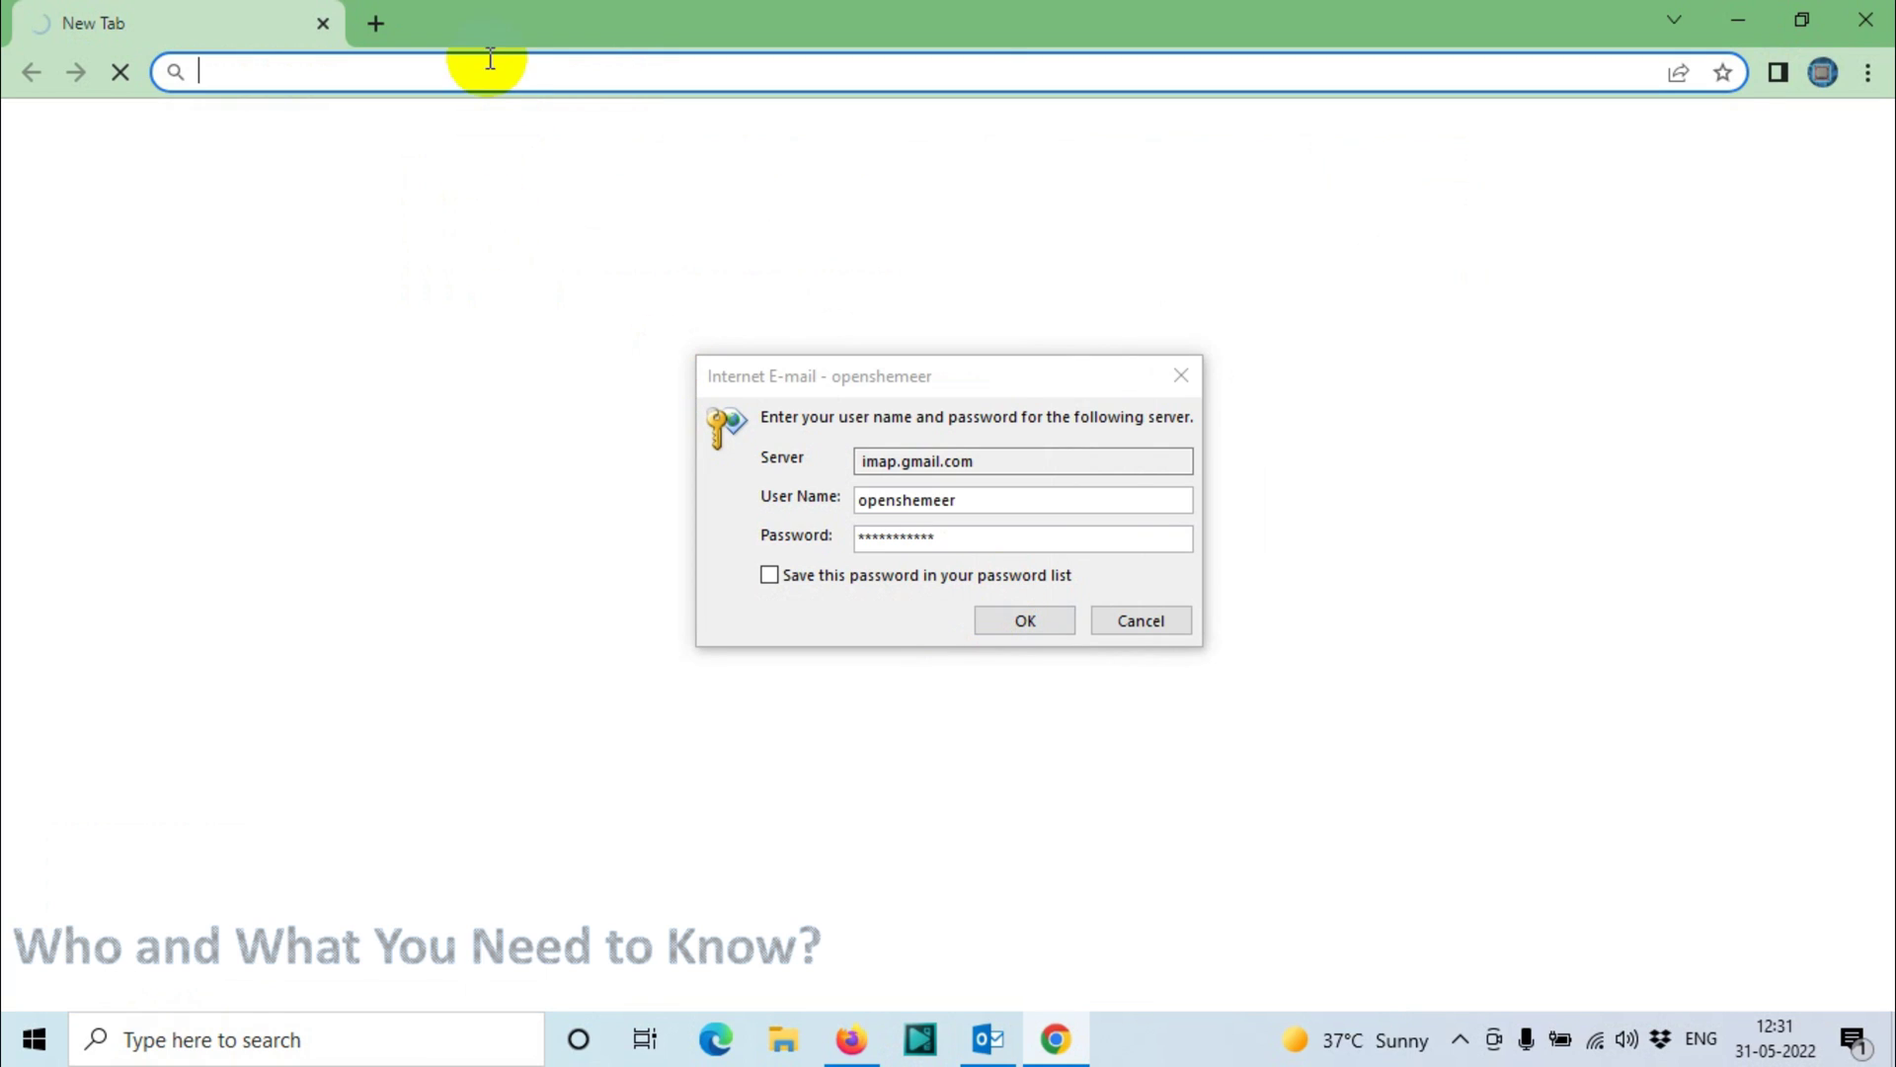
Go to Gmail in Chrome and bring the inbox in front of the login prompt
left_click(486, 69)
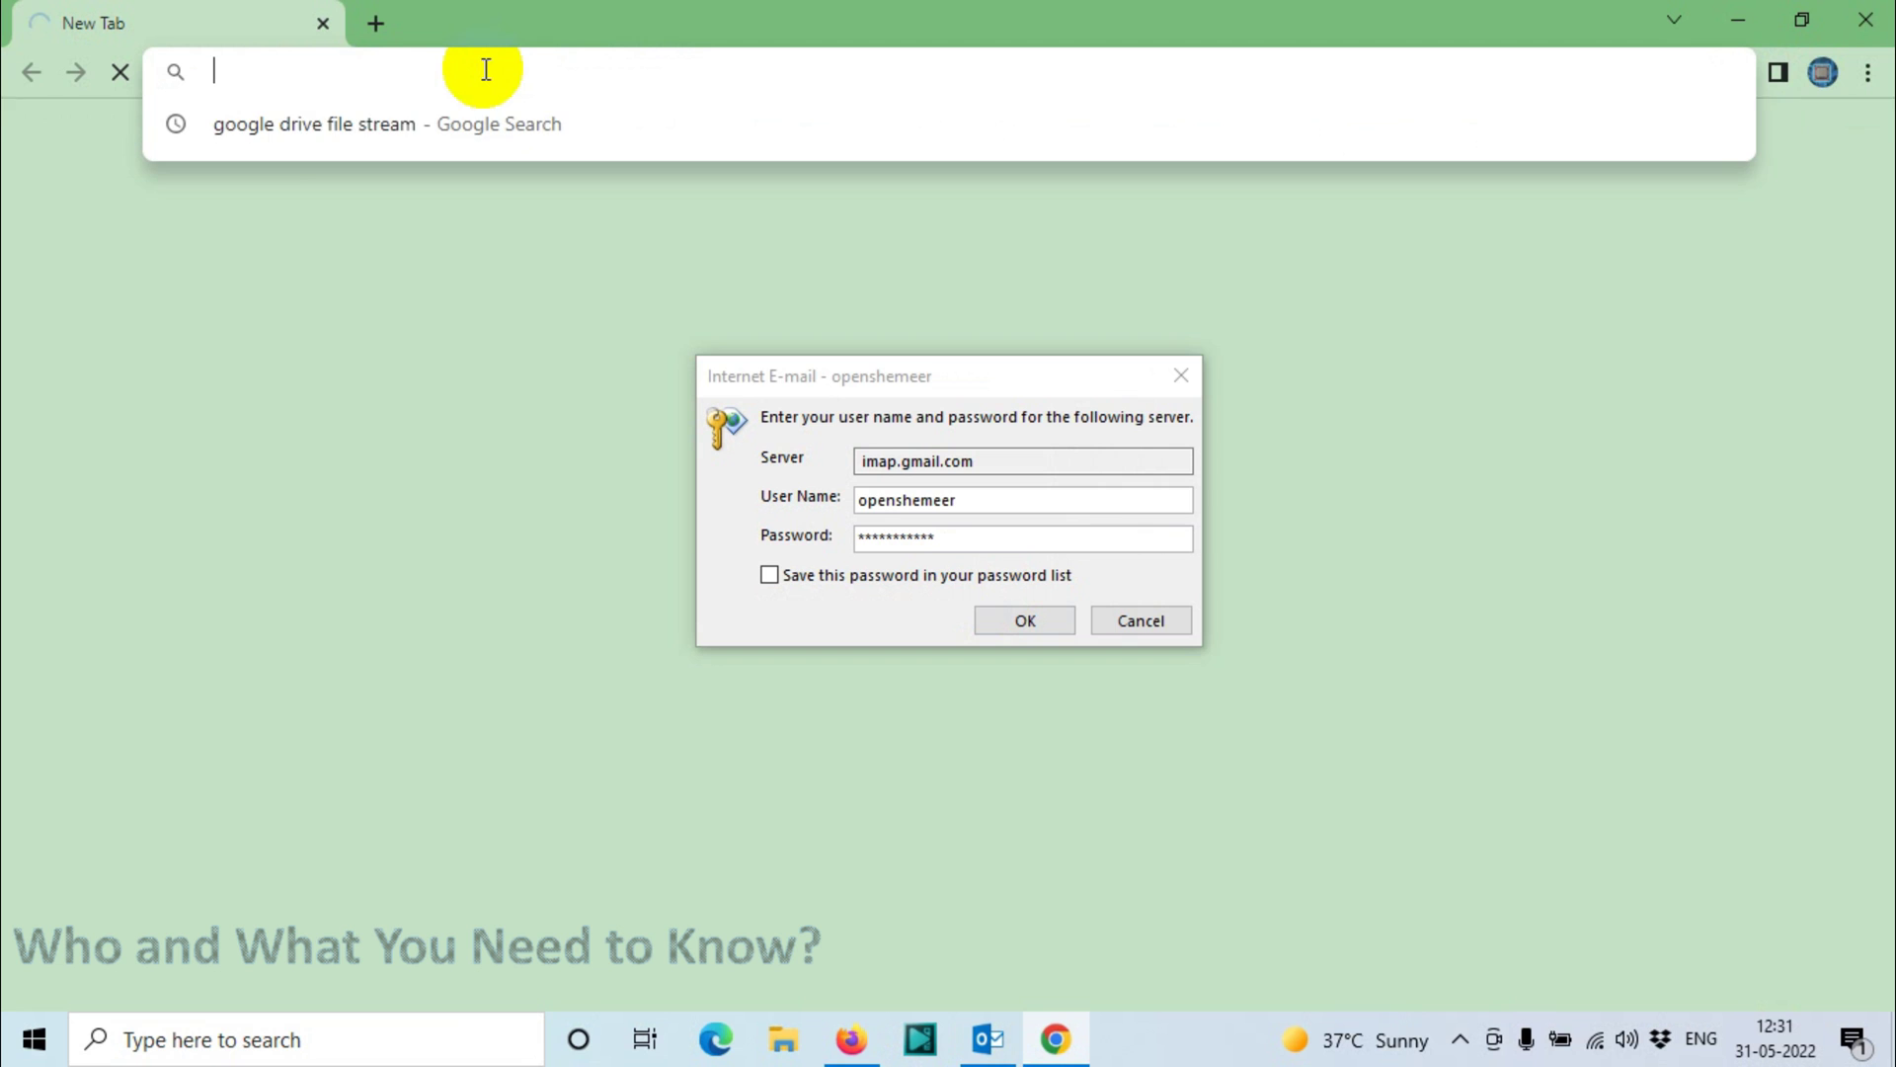
type("mail")
key("Return")
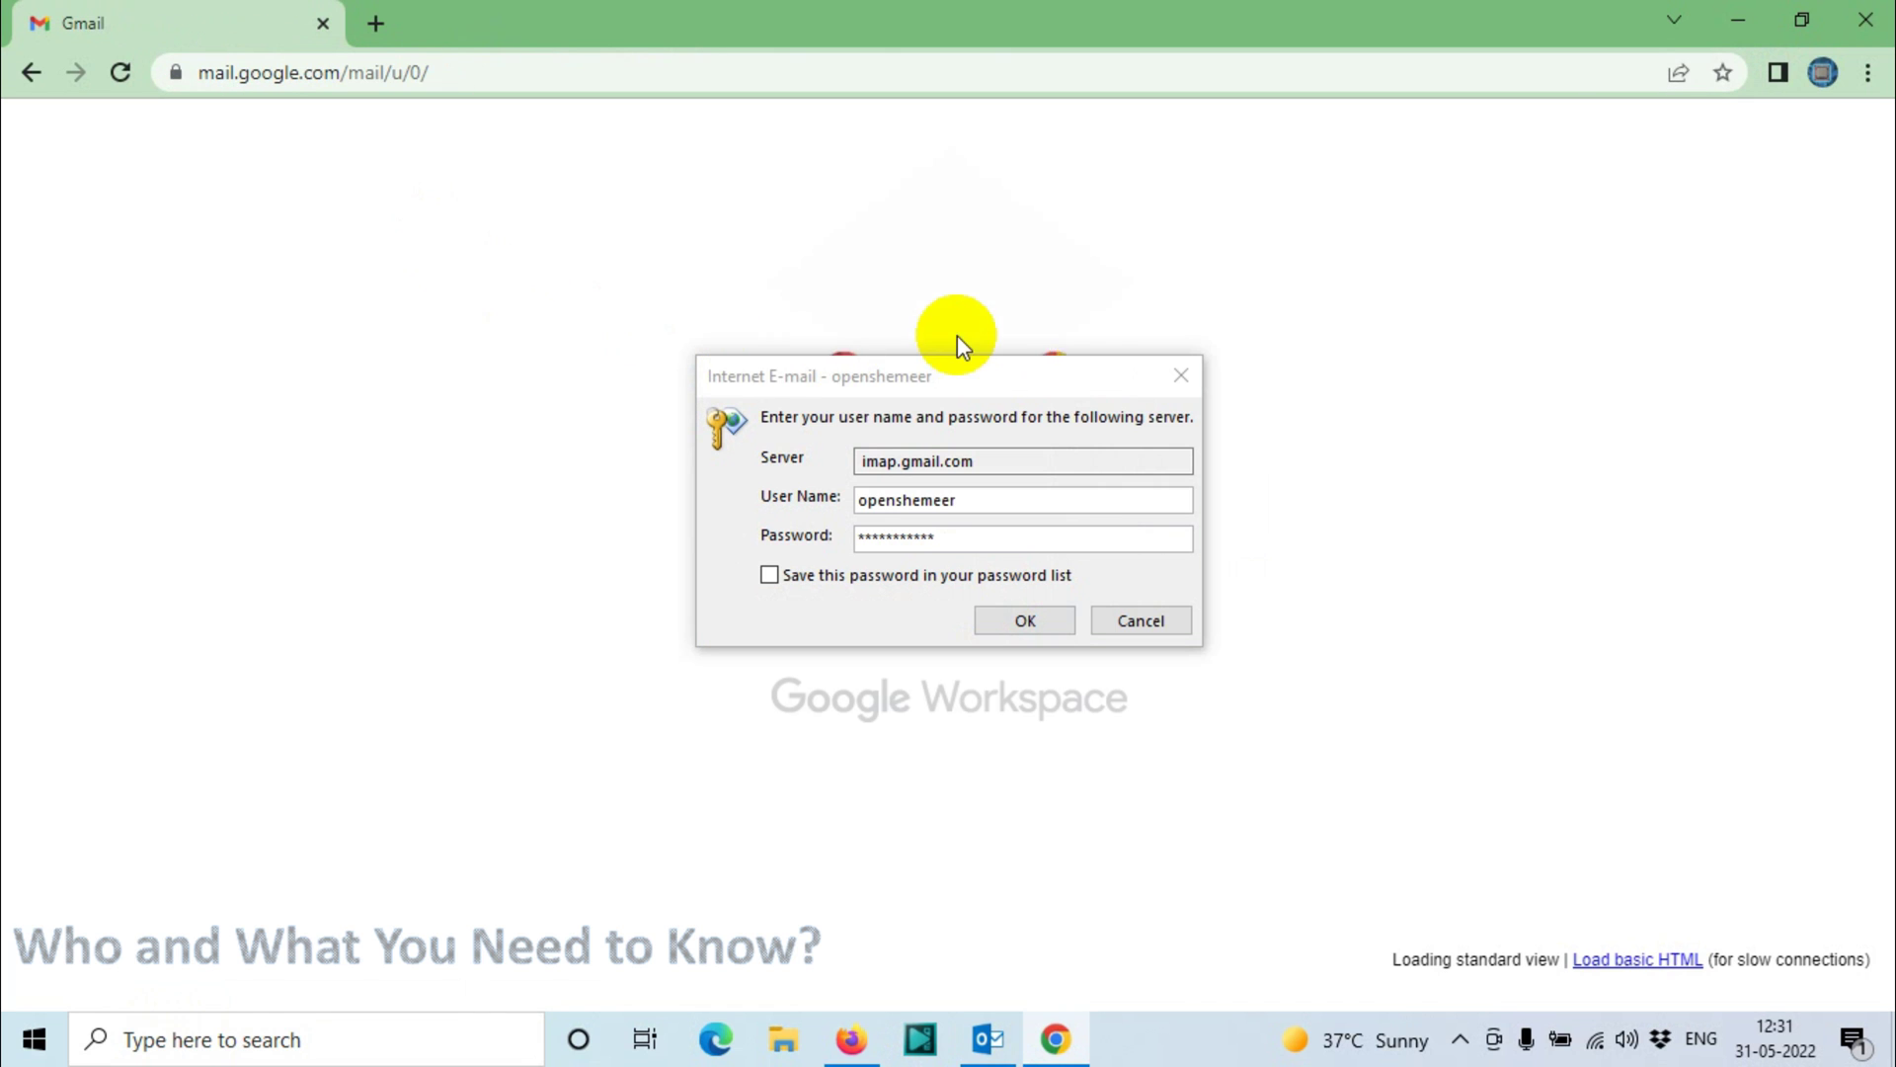
left_click_drag(973, 376, 1558, 394)
left_click(381, 136)
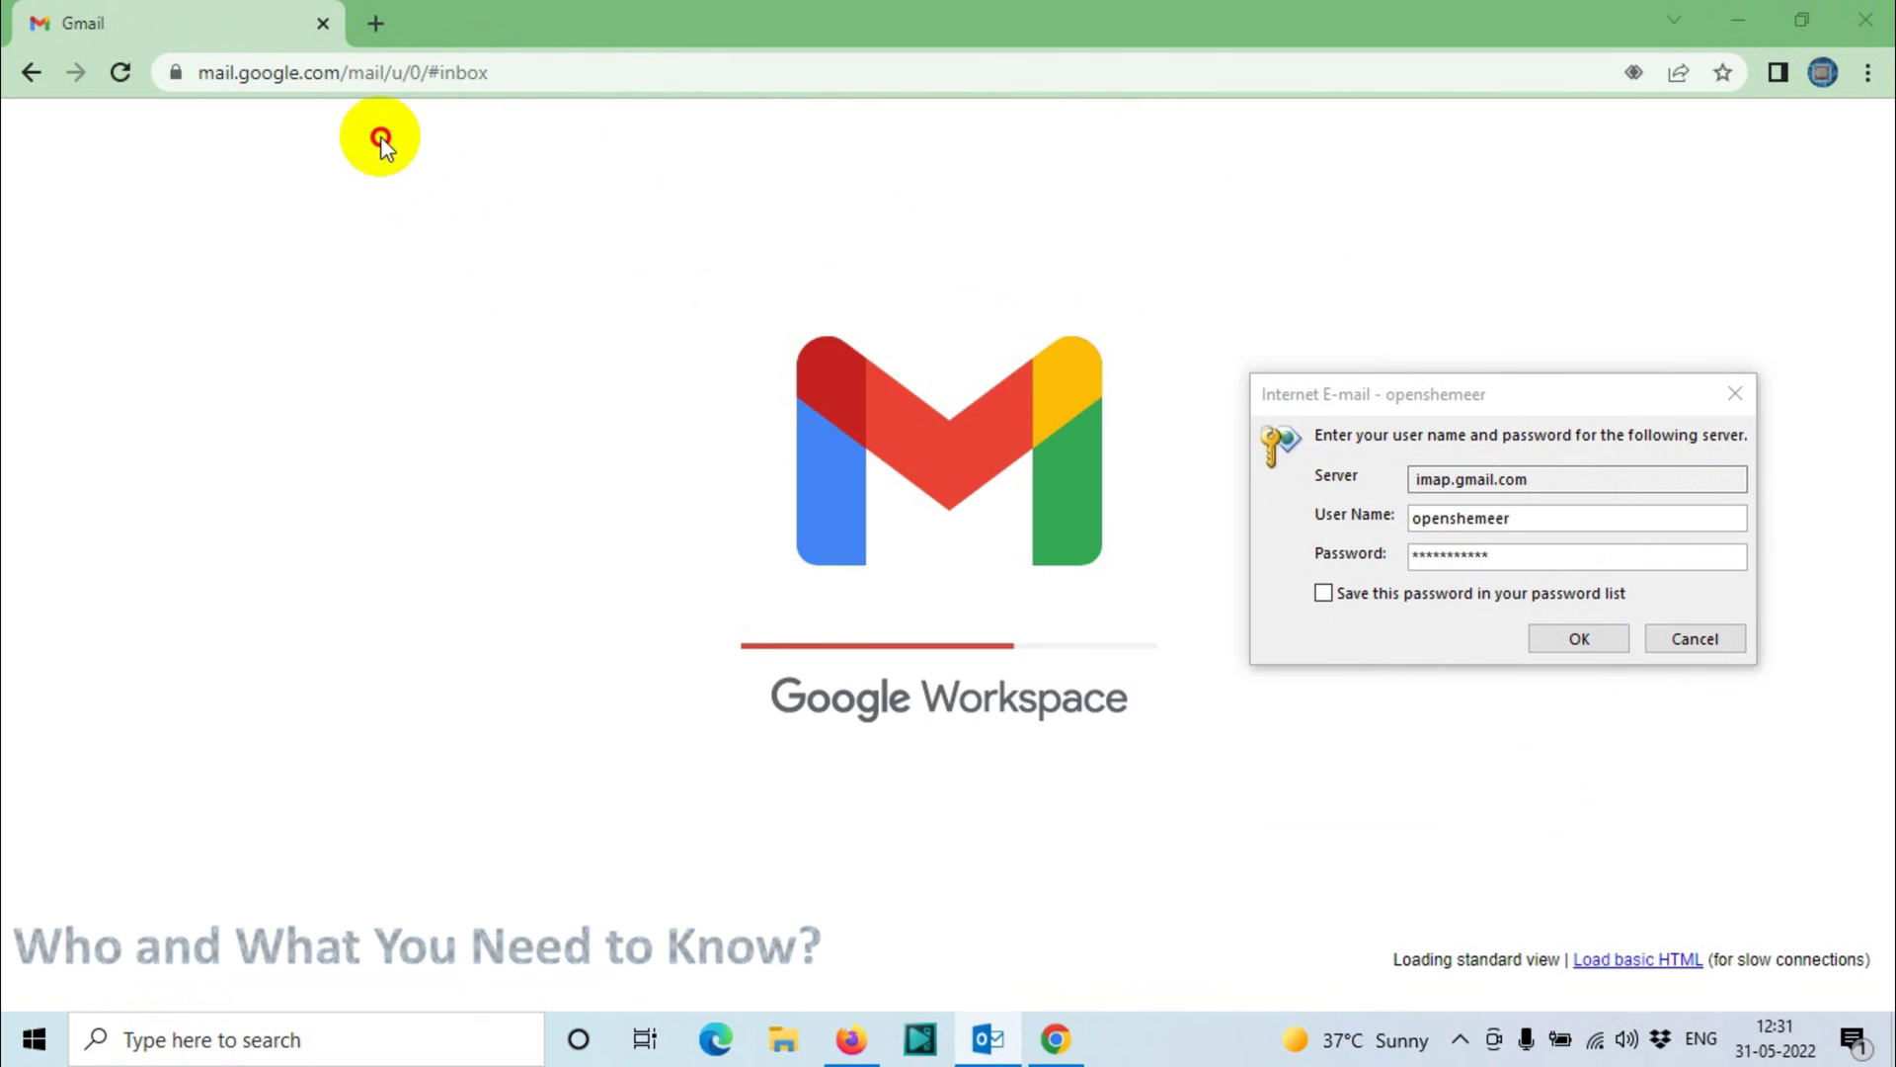
left_click(1189, 225)
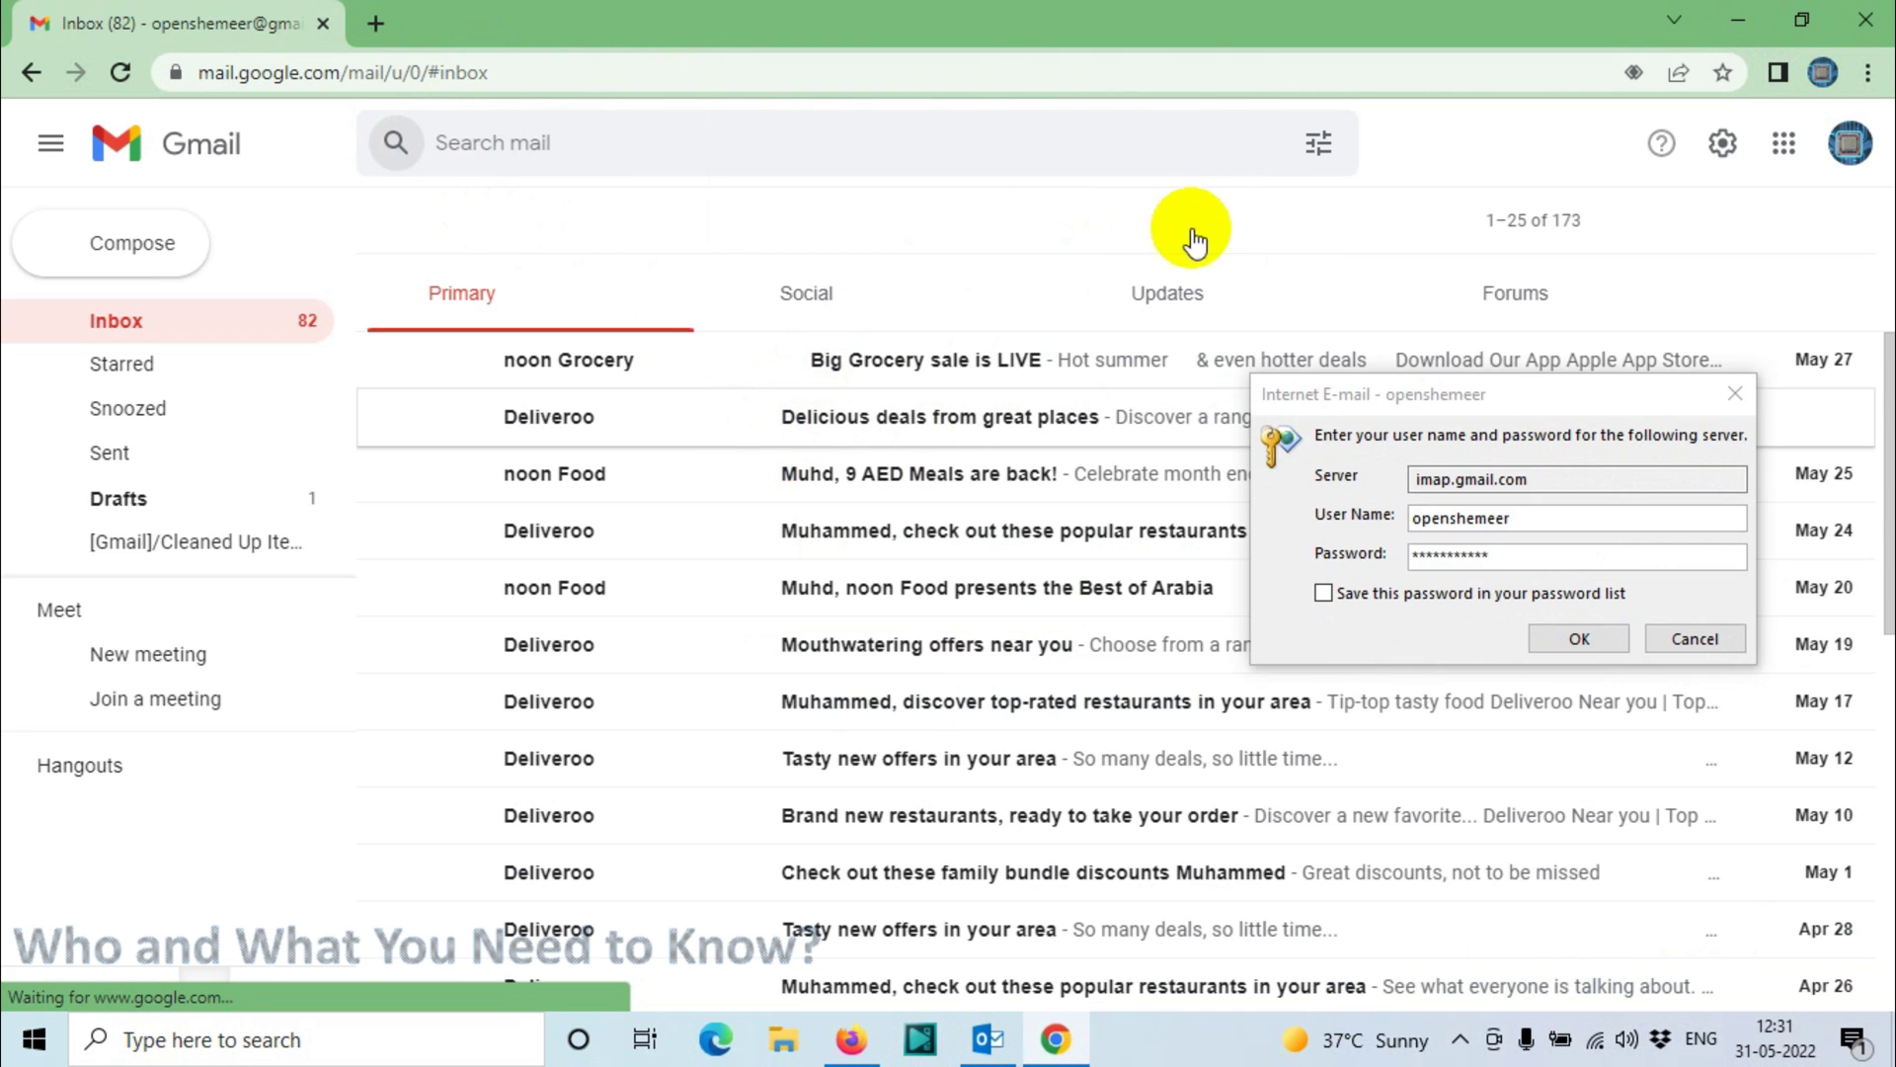
Read the Critical security alert email in the Updates category
left_click(1207, 316)
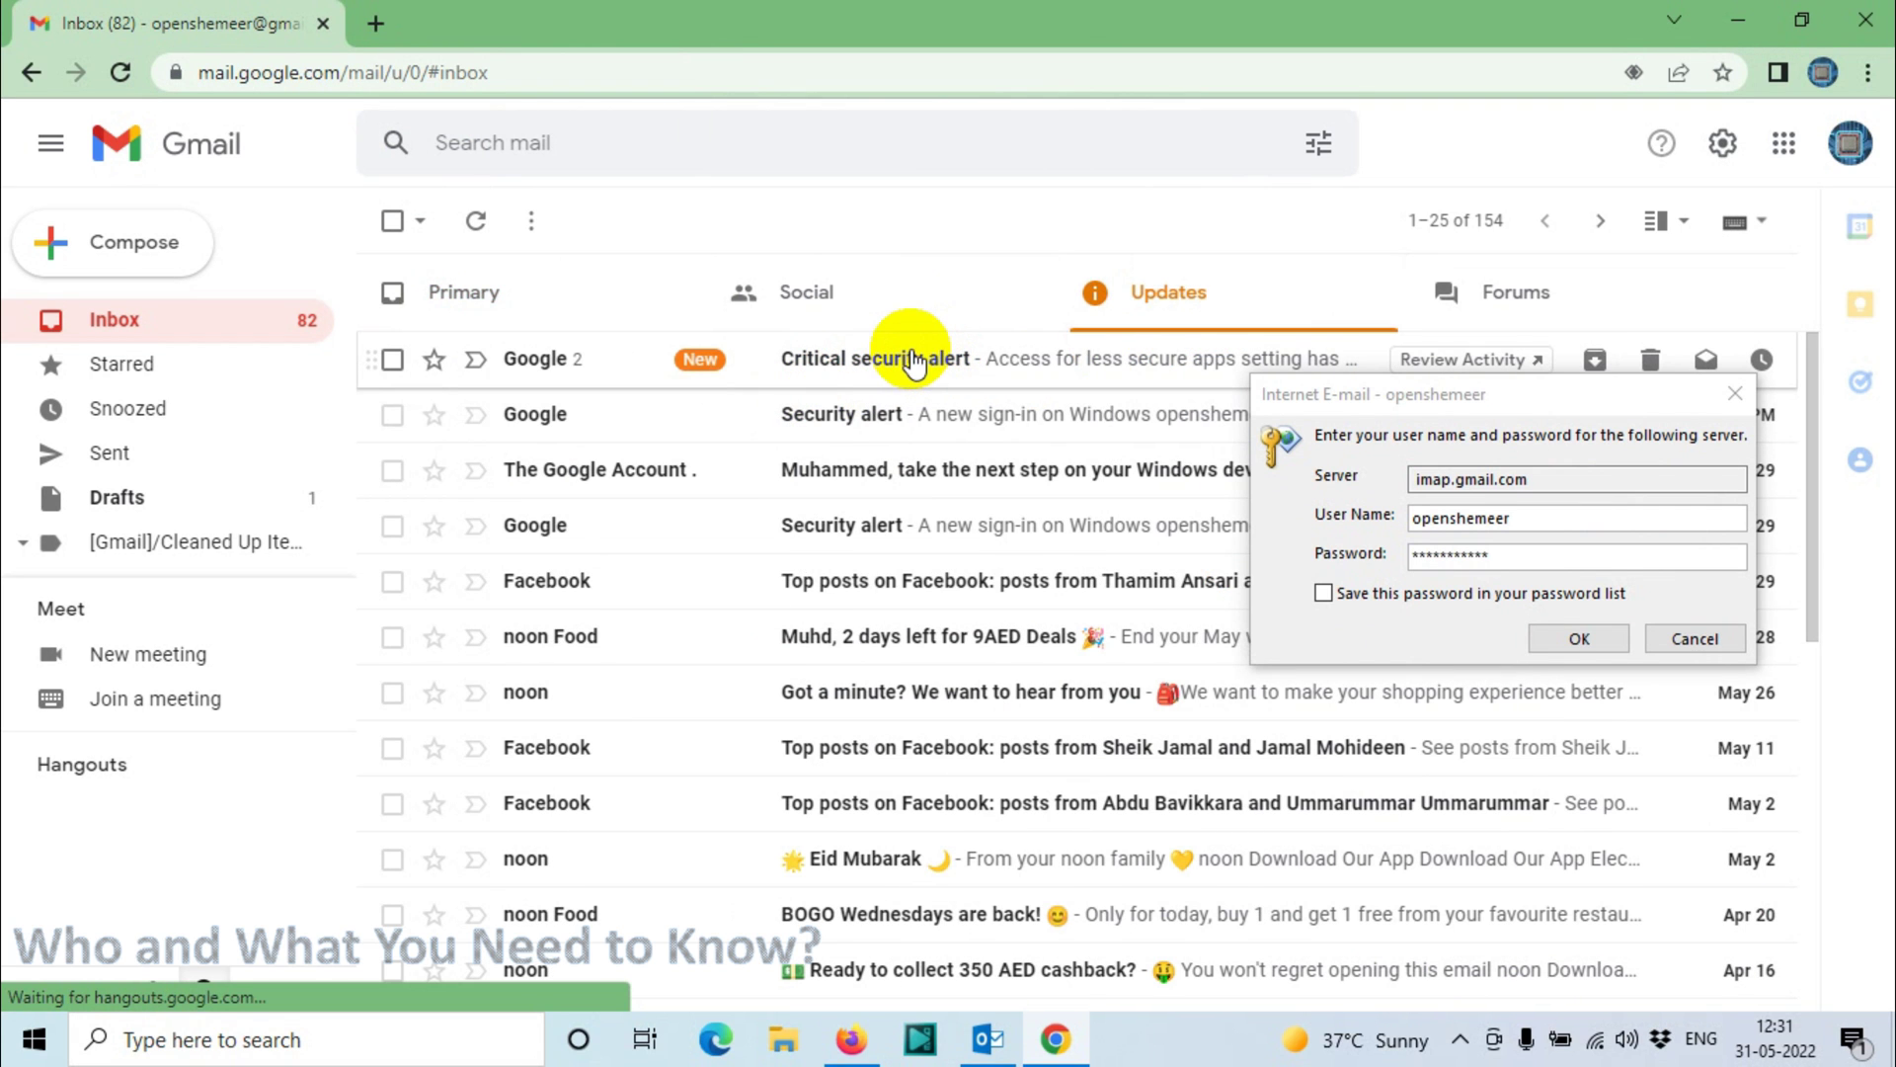
left_click(861, 368)
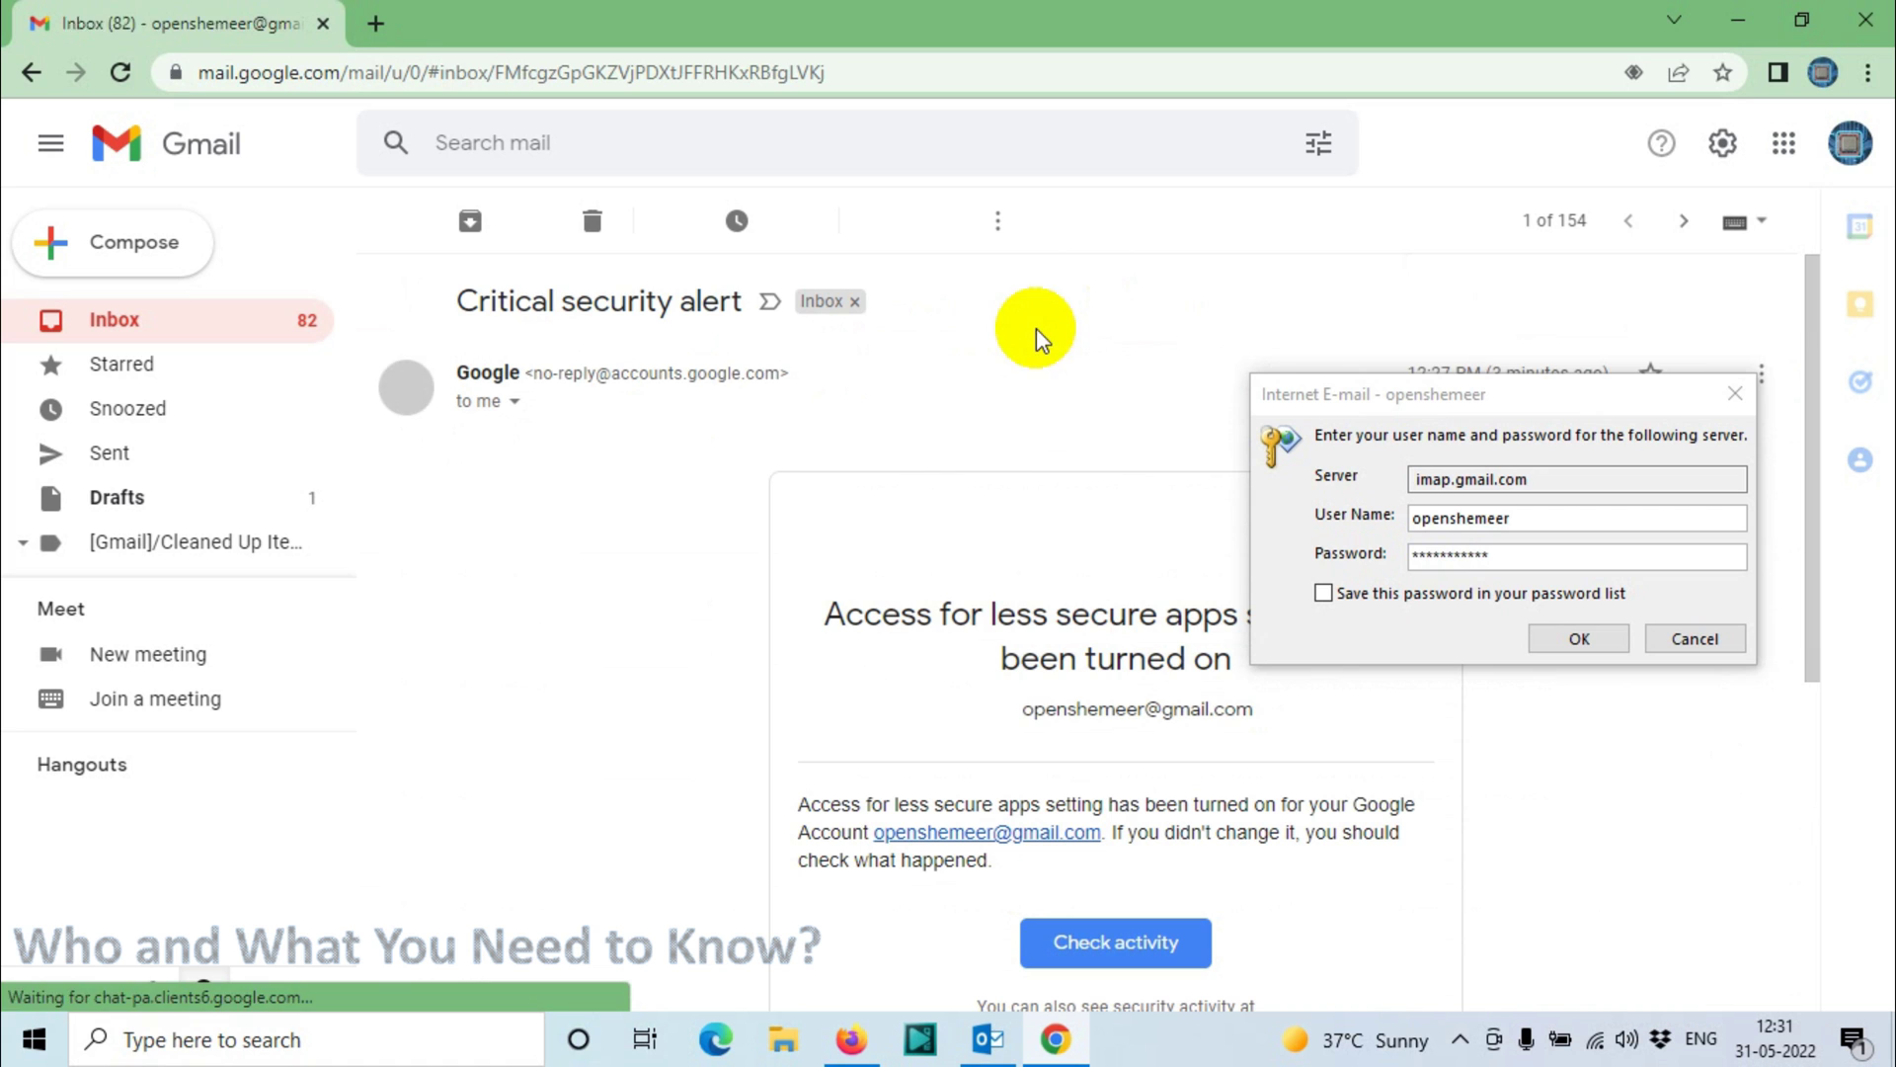
scroll(1103, 593, "down", 3)
scroll(1113, 635, "up", 3)
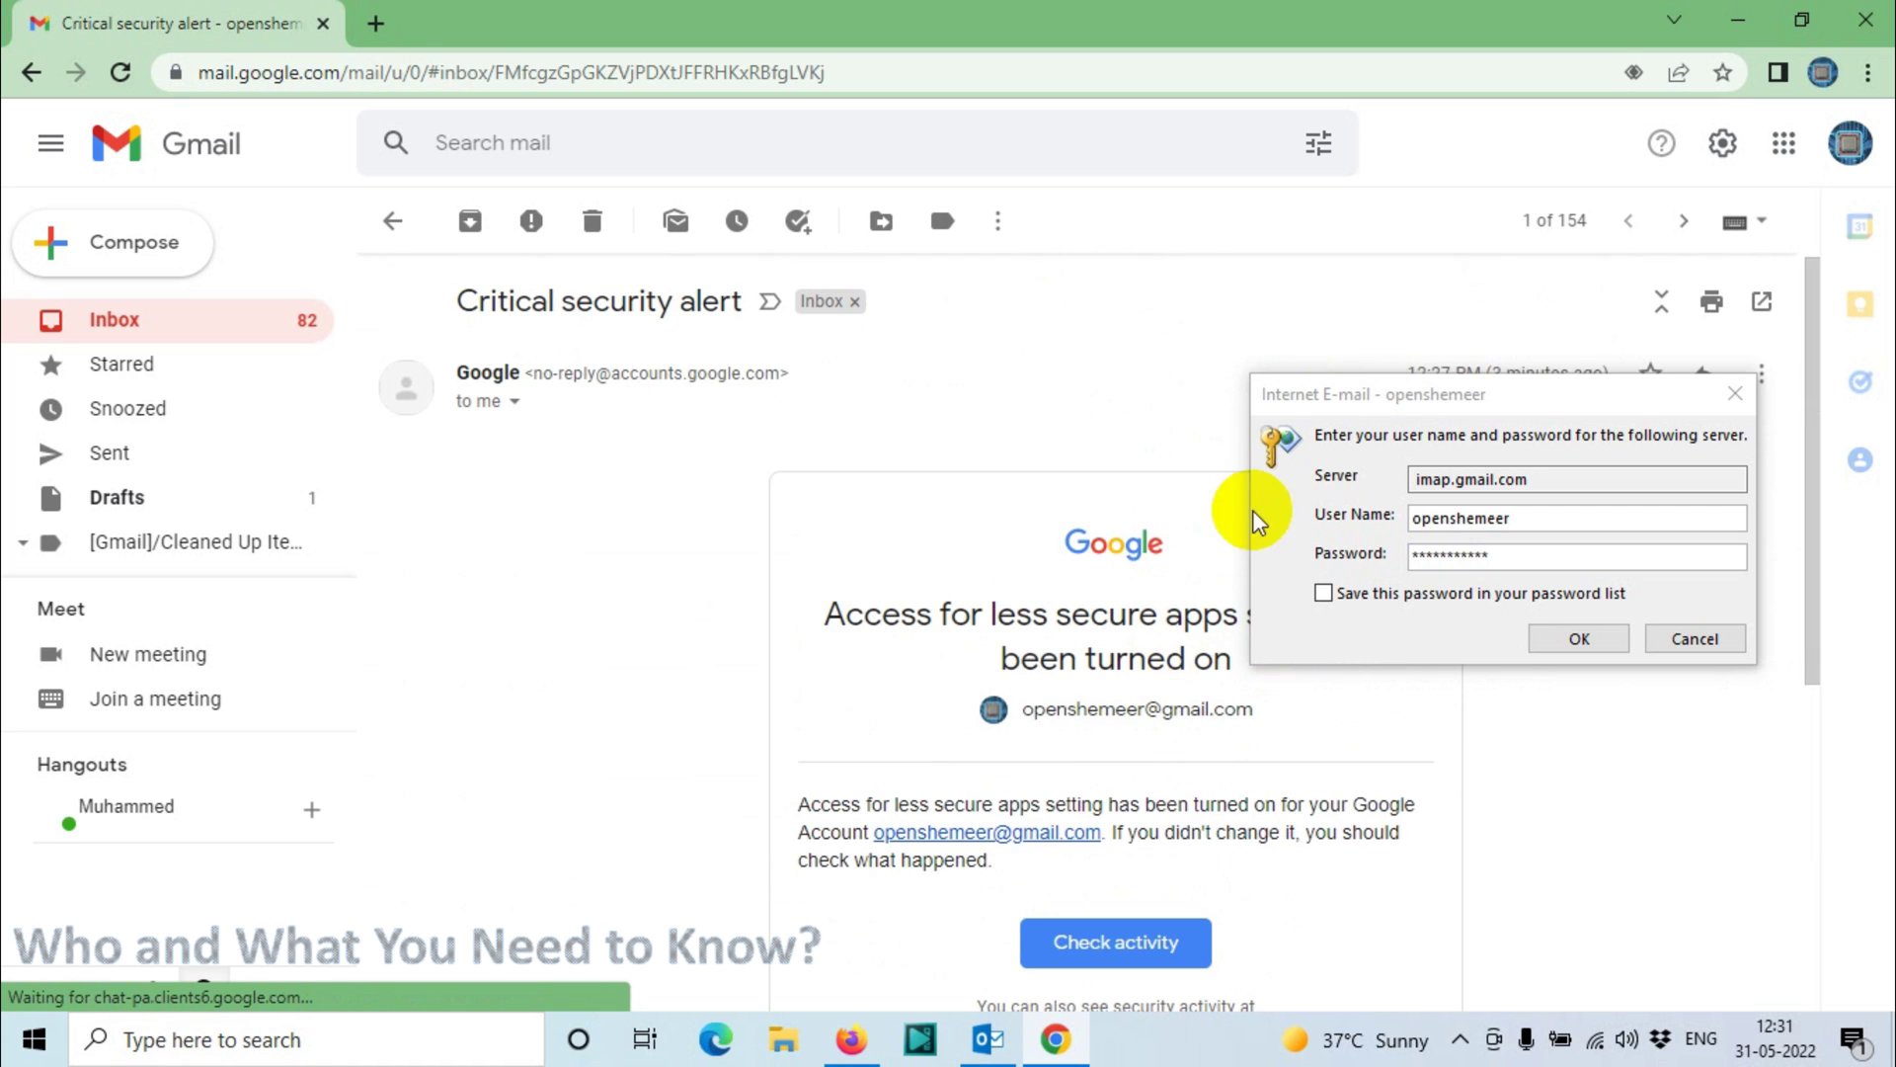
Open the Google Account page in a new tab from the Google apps grid, returning to Gmail
left_click(1778, 153)
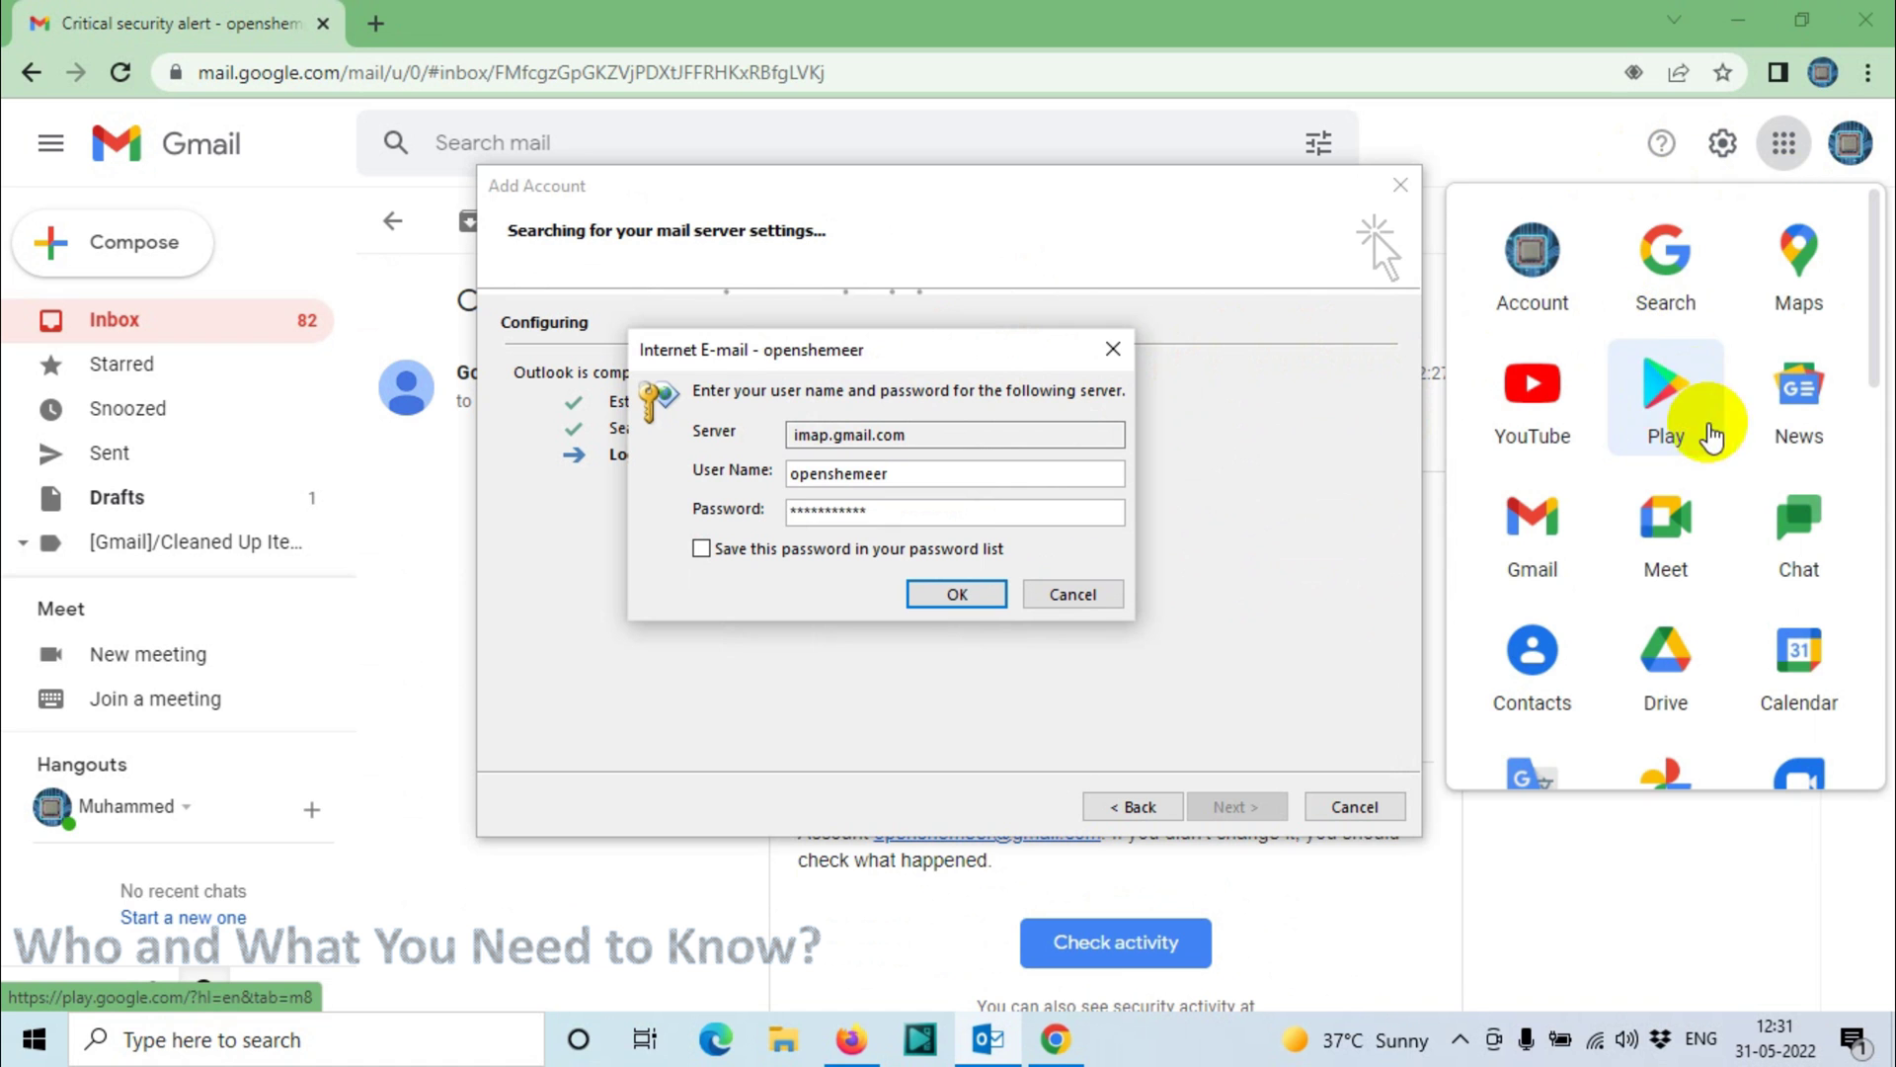
left_click(1560, 242)
left_click(1560, 245)
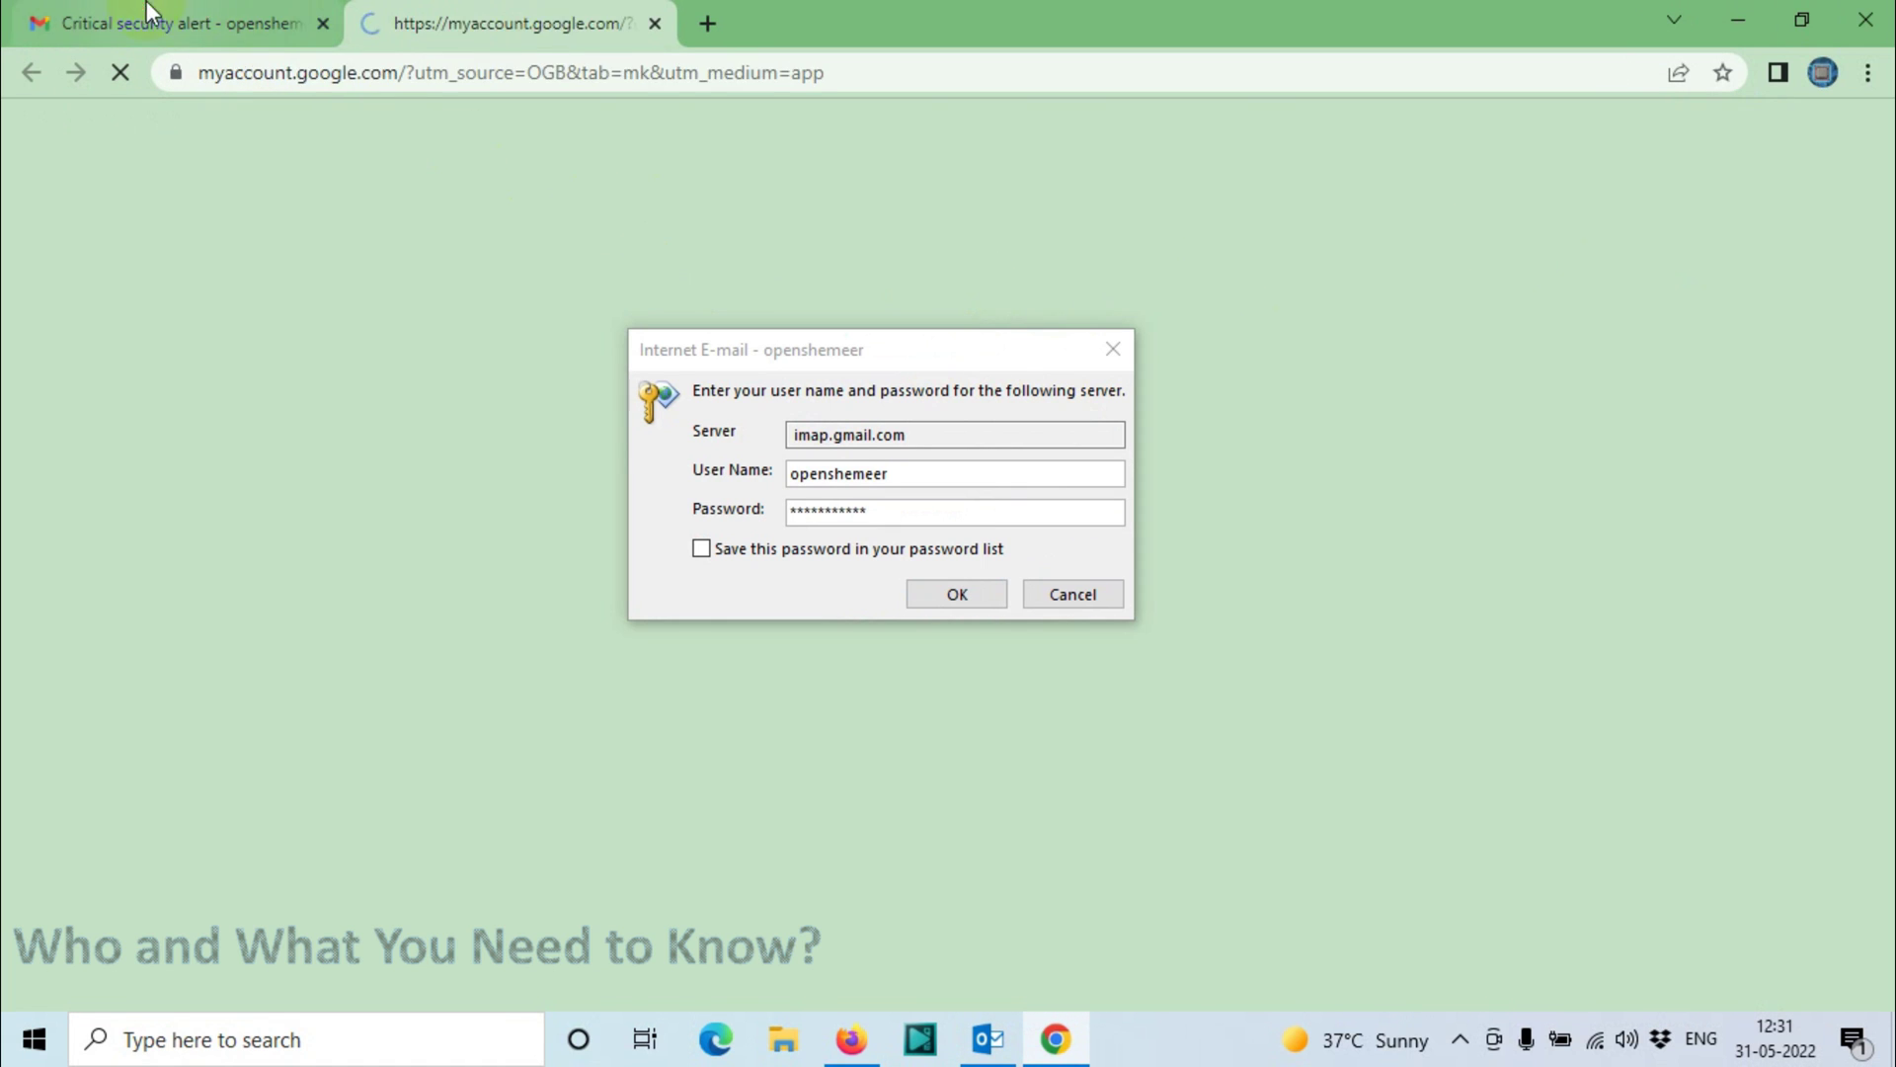
key("ctrl+shift+Tab")
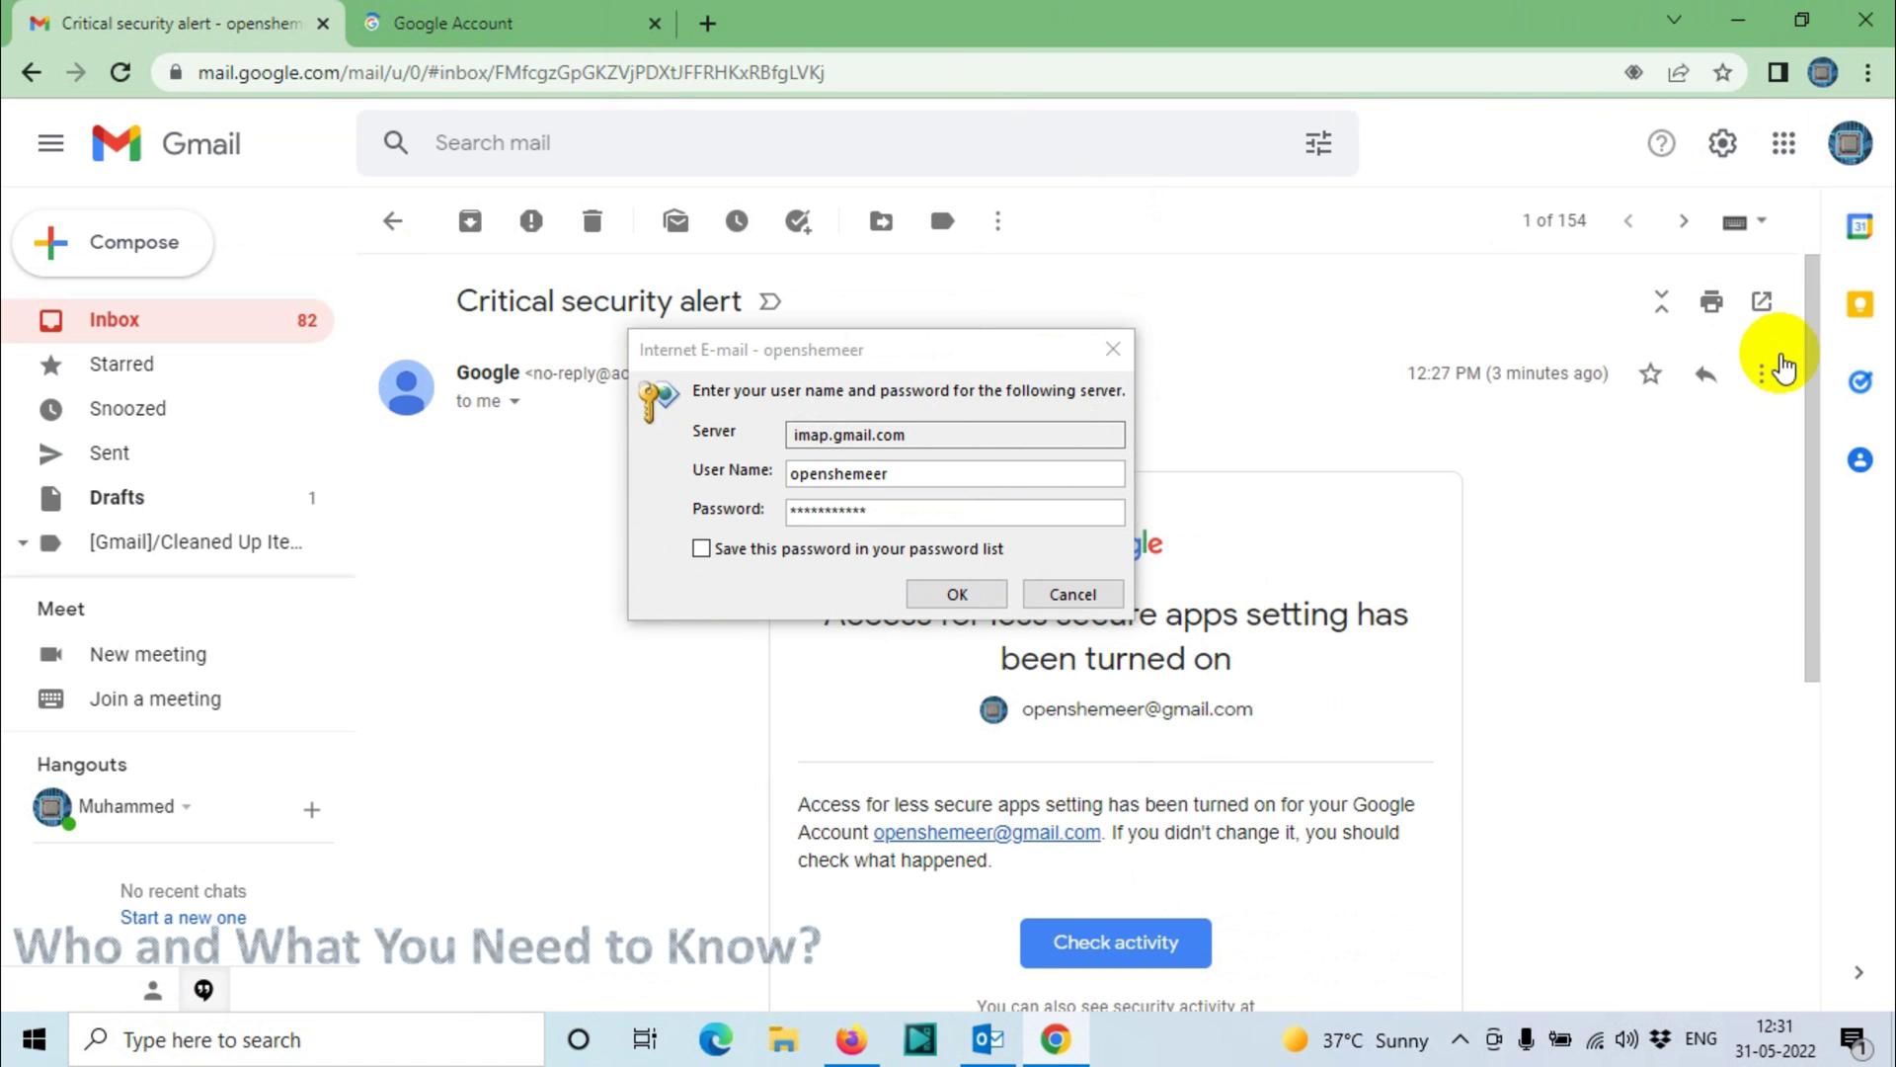
left_click(1782, 143)
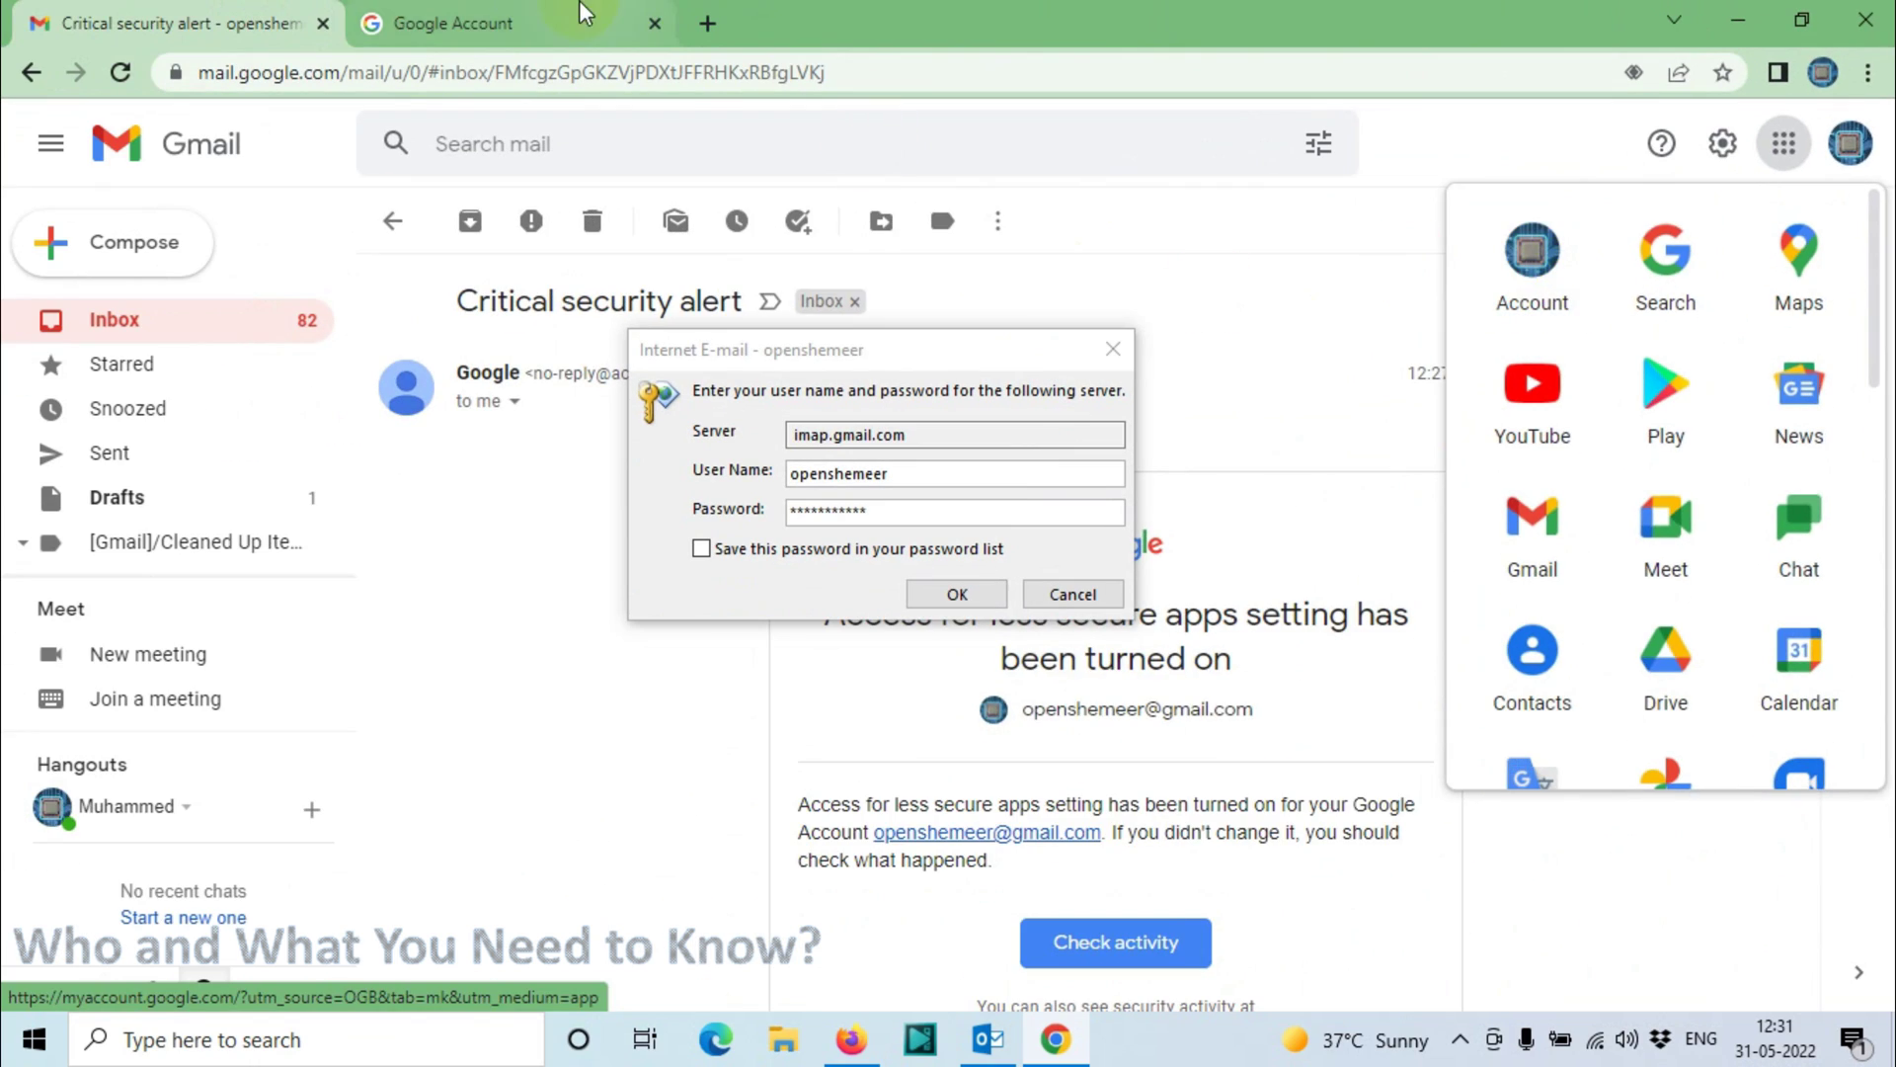
Search Google Account for 'less se', turn Allow less secure apps ON, then minimize Chrome
left_click(583, 14)
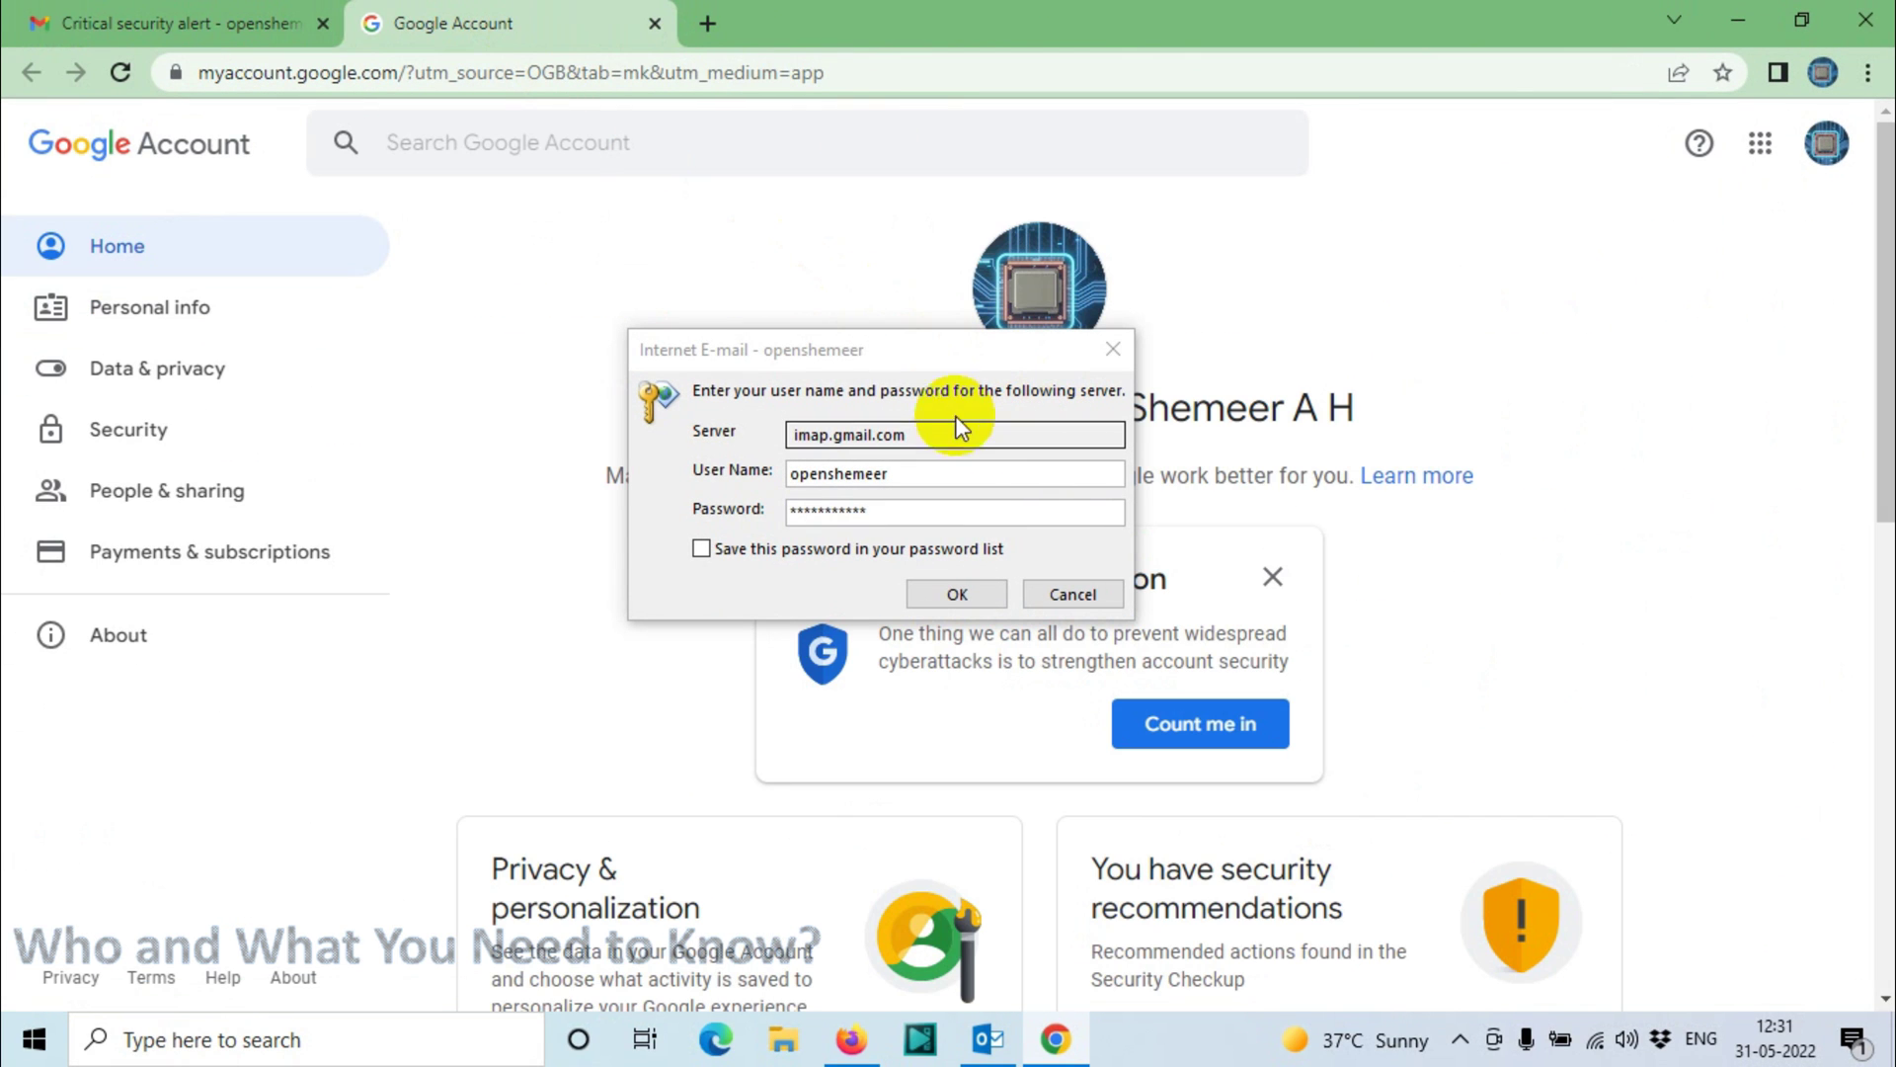
left_click_drag(791, 326, 1881, 805)
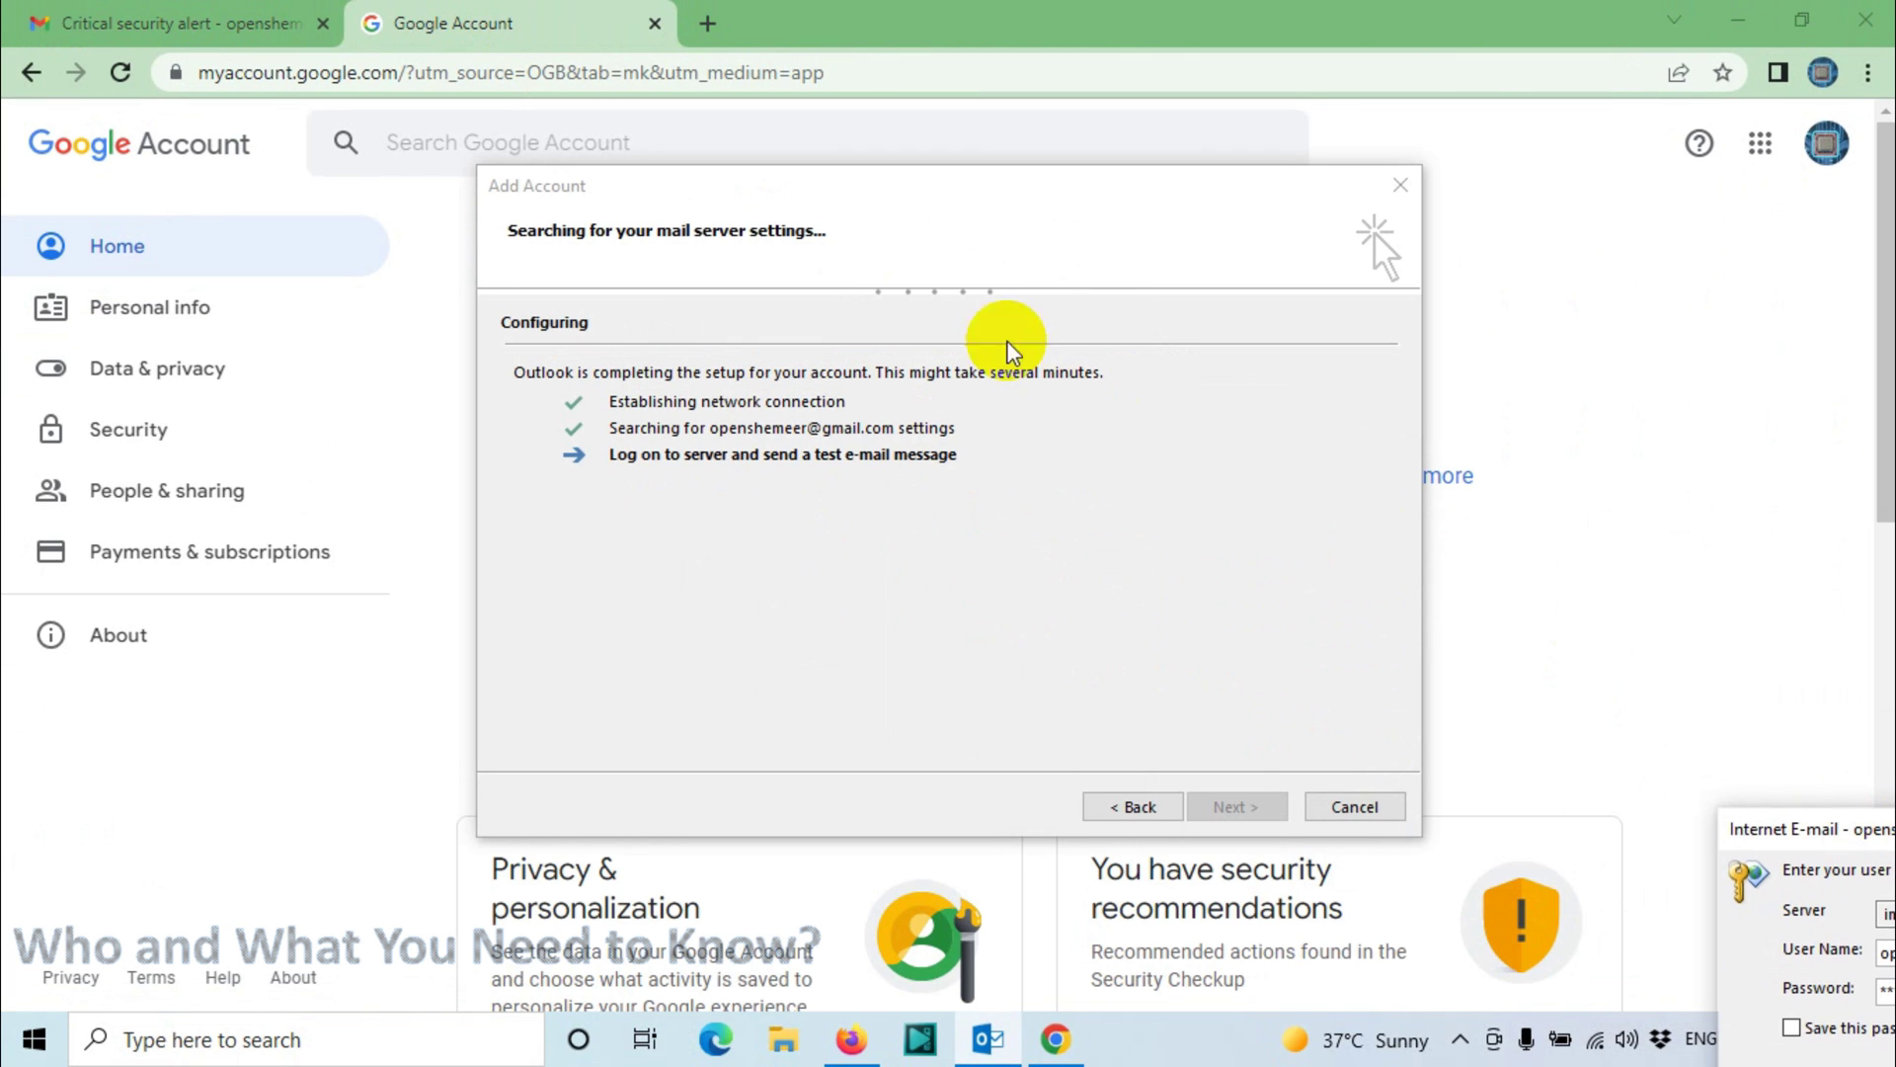
left_click(543, 145)
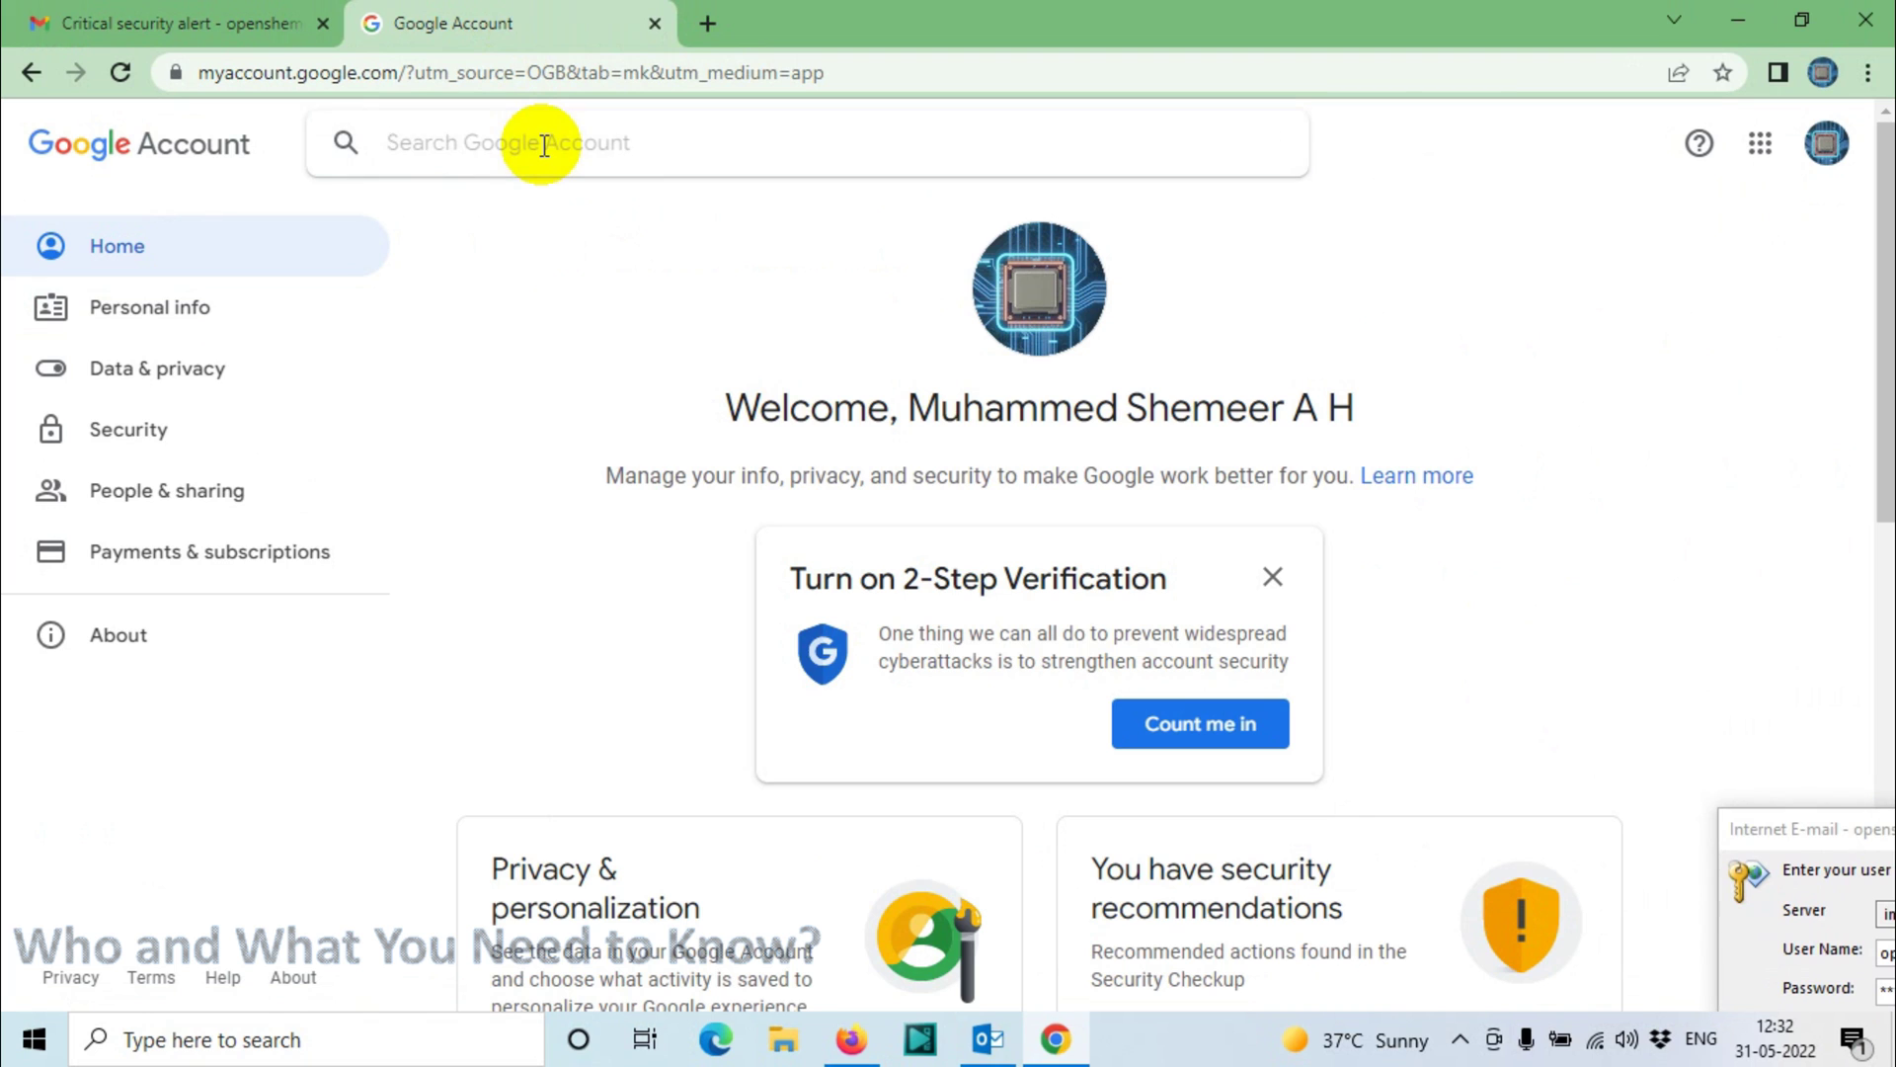
type("less se")
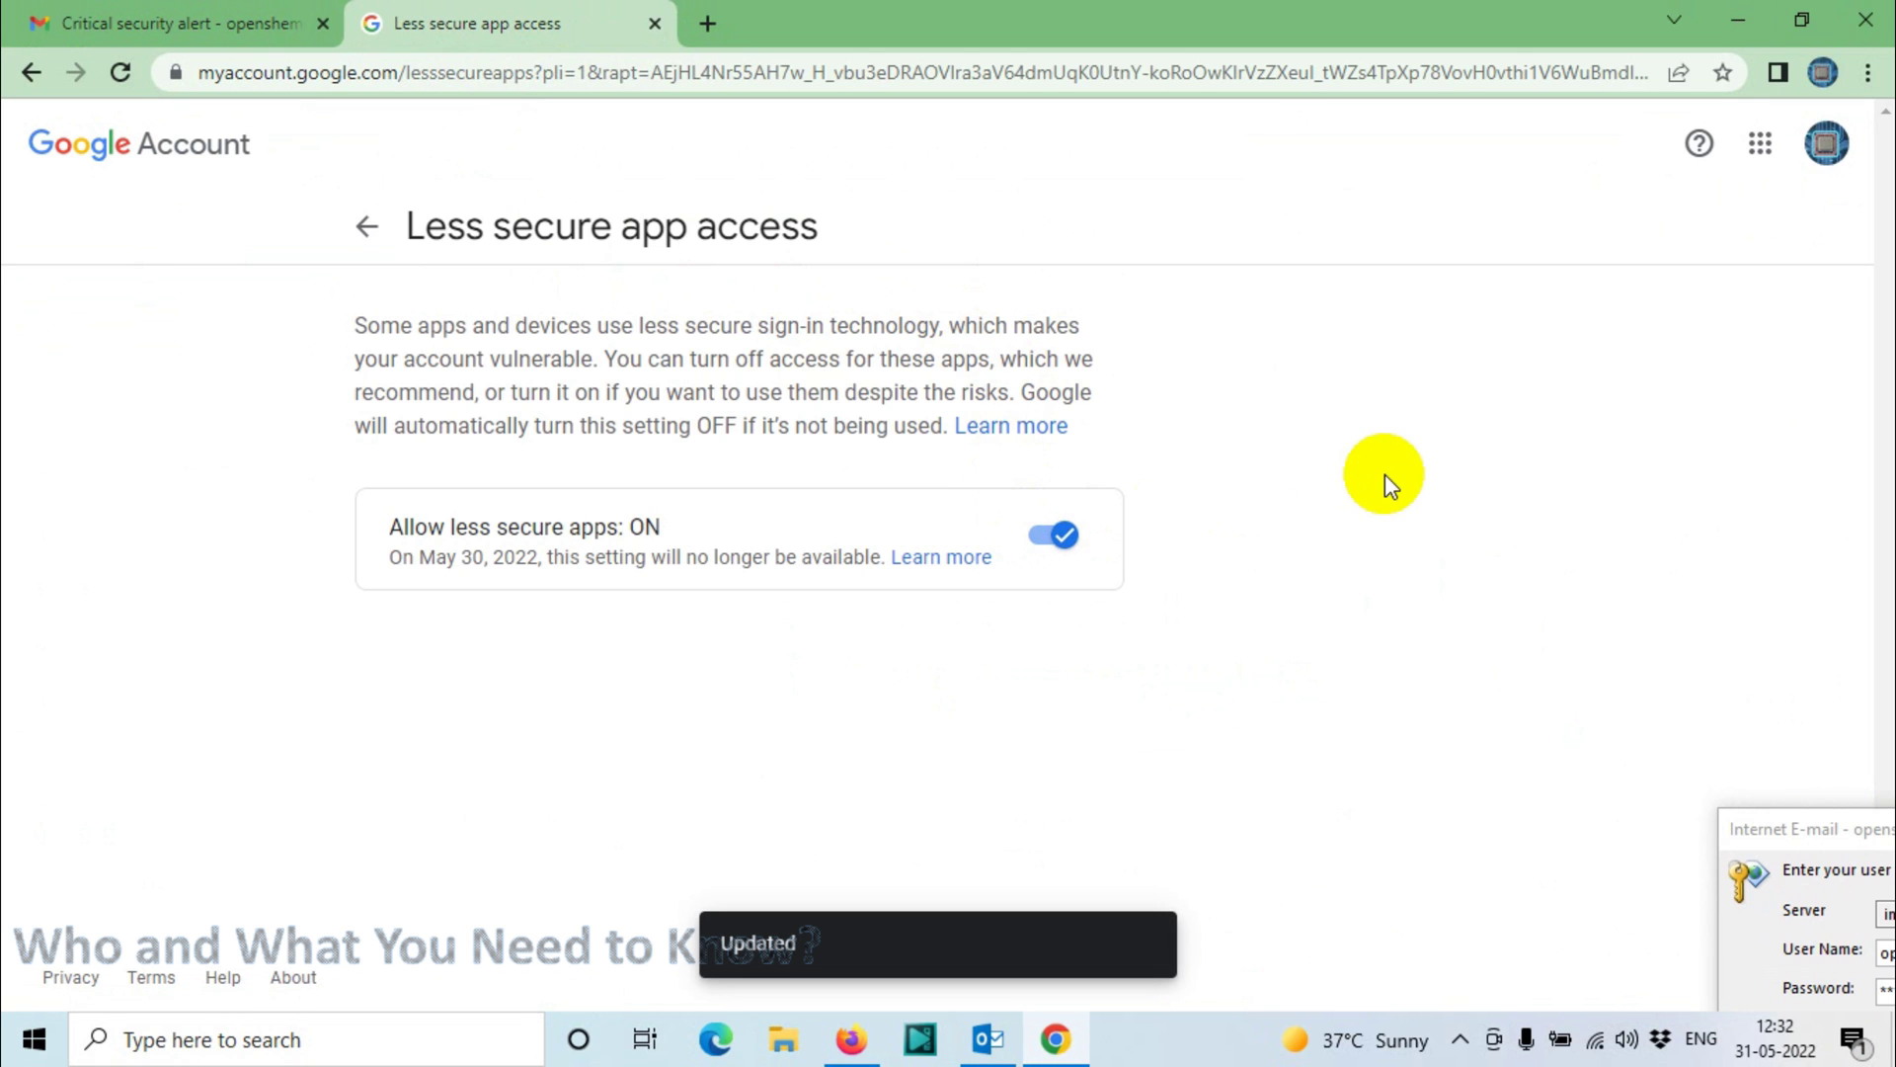
left_click(1734, 15)
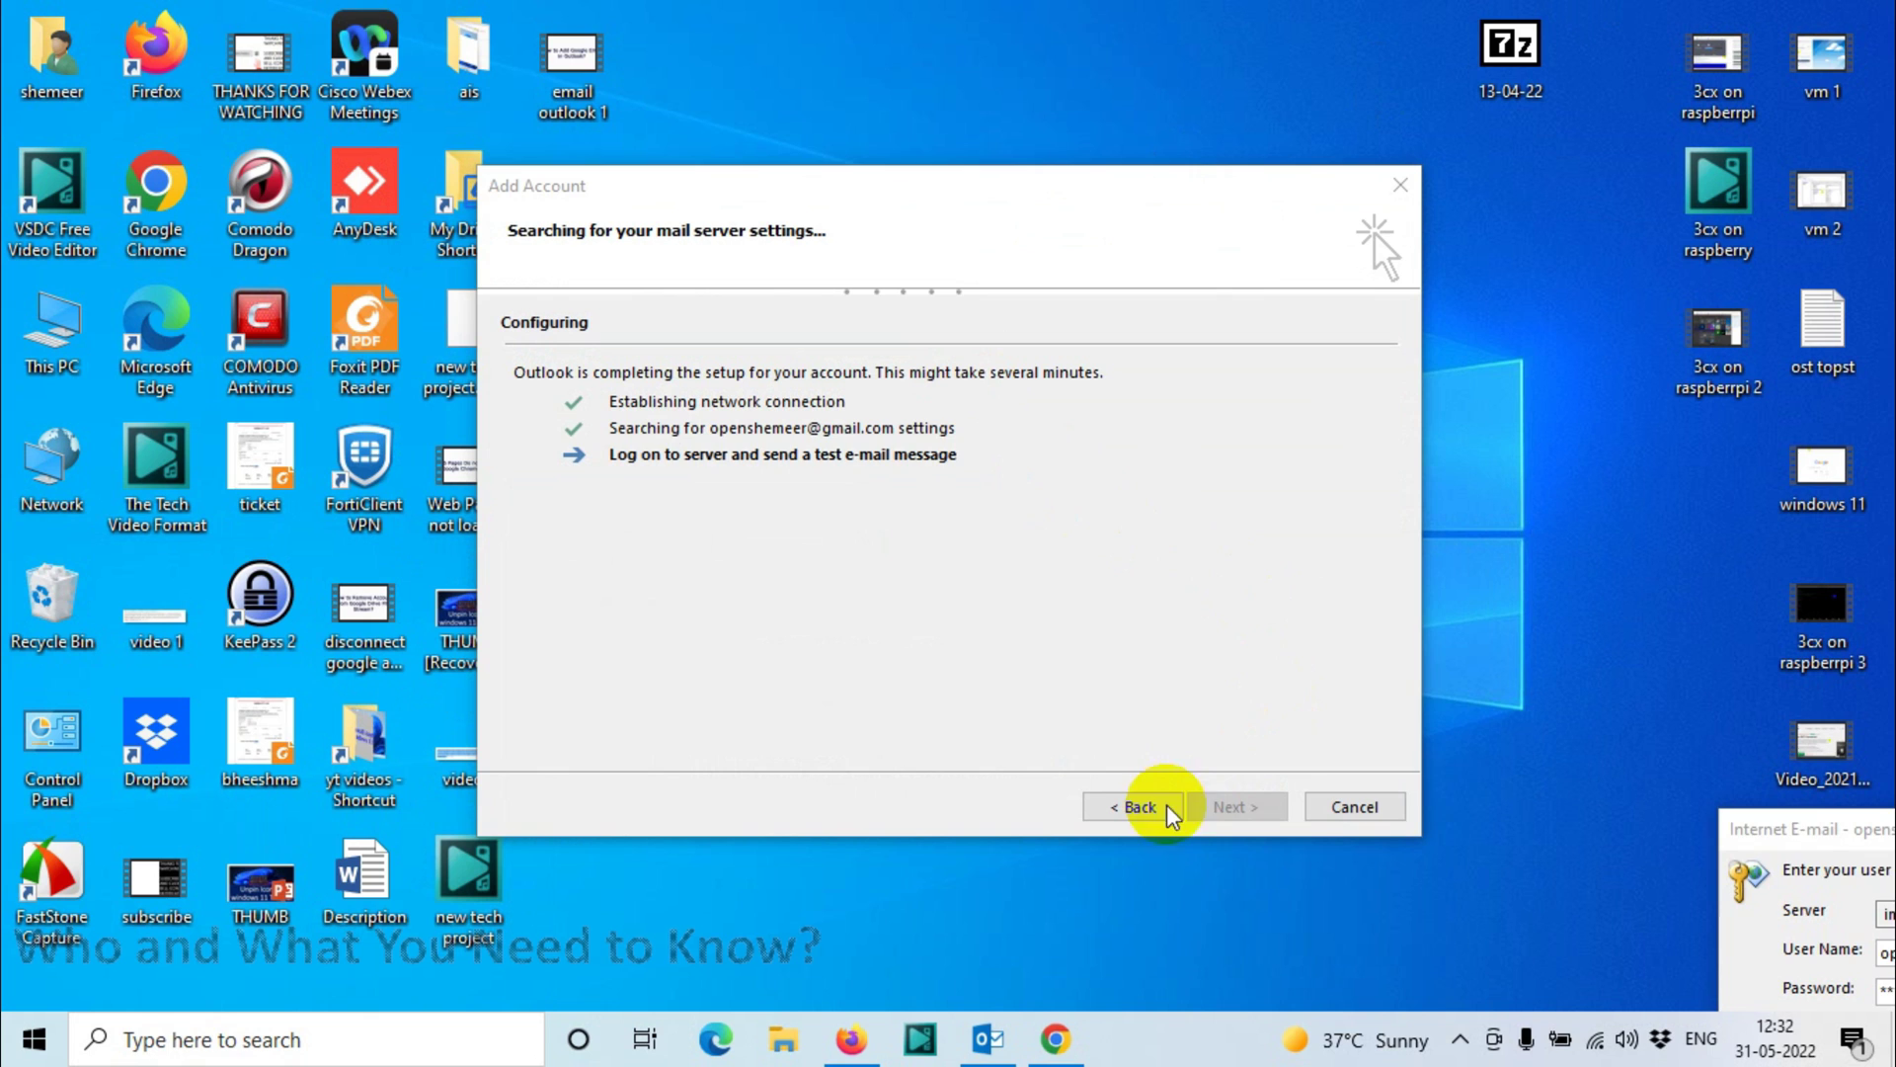
Confirm the saved incoming and outgoing Gmail server logins and finish the IMAP account setup
left_click_drag(1786, 842, 743, 398)
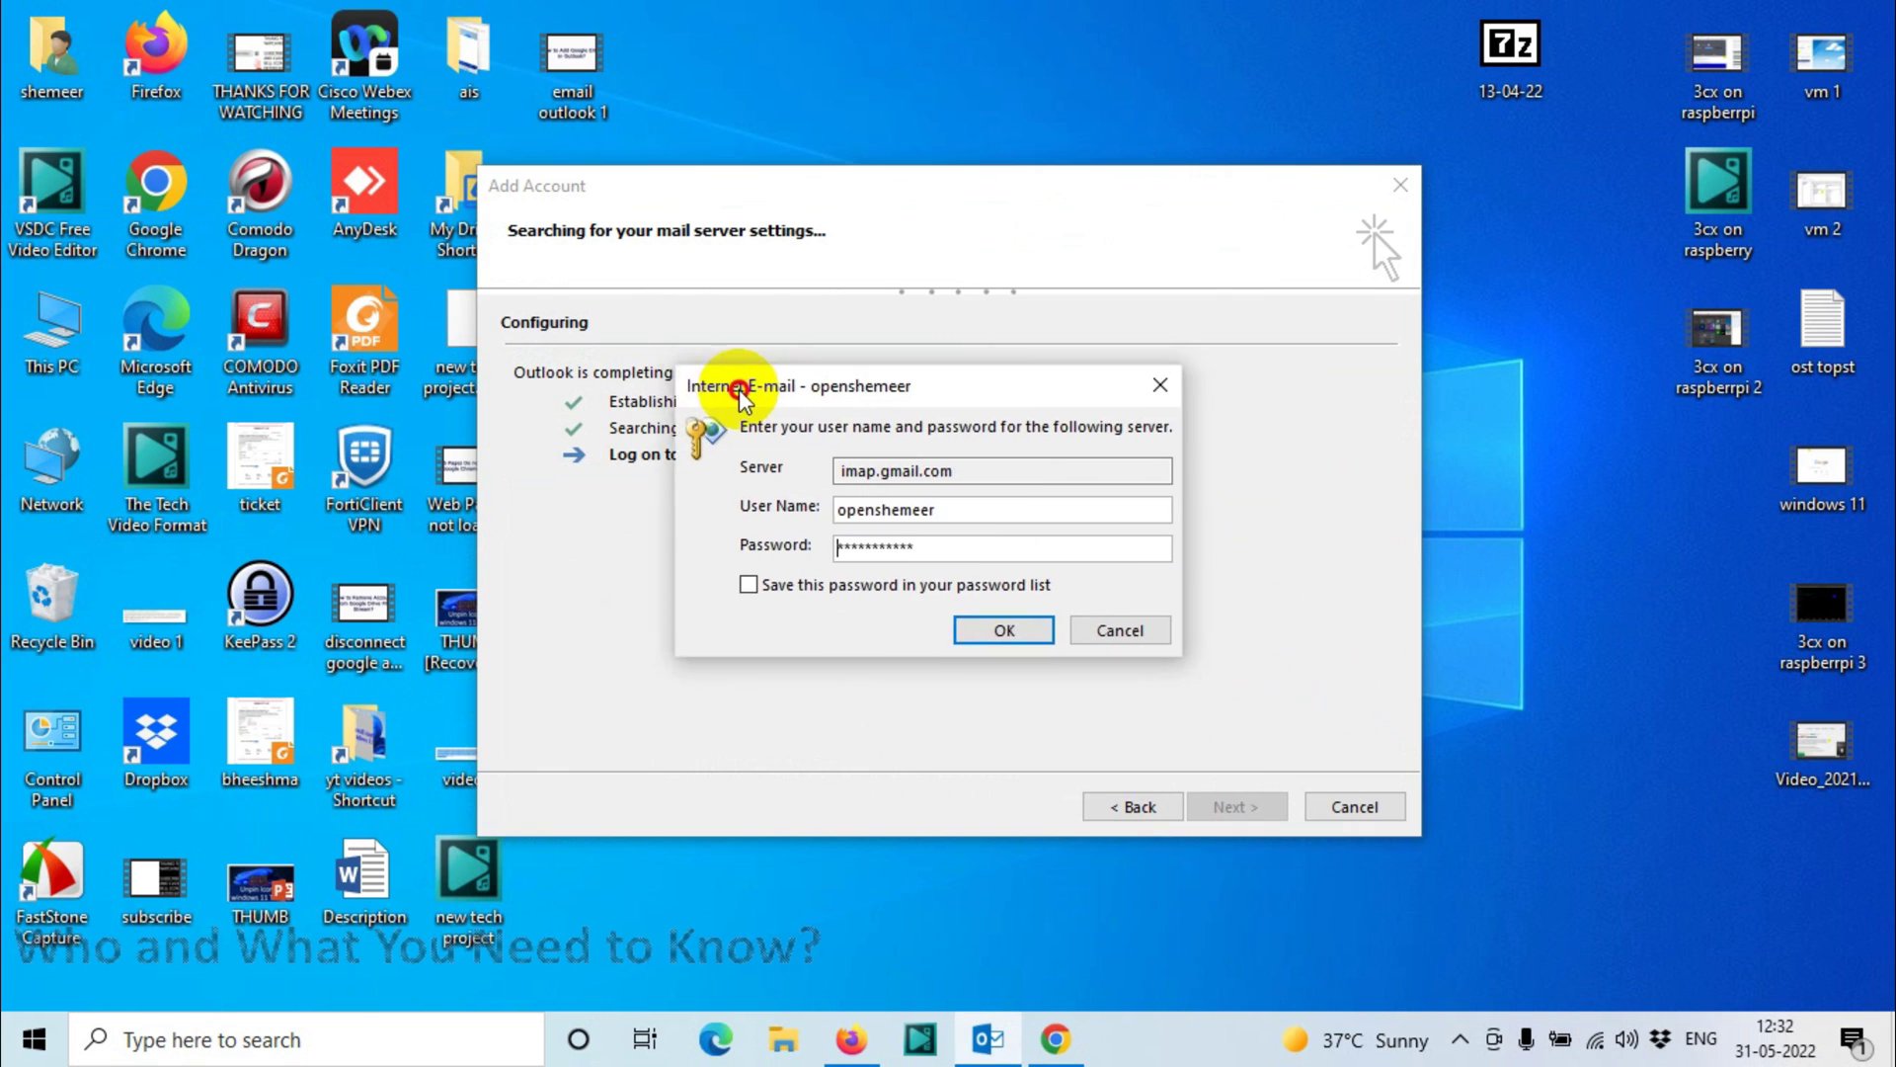
left_click(988, 622)
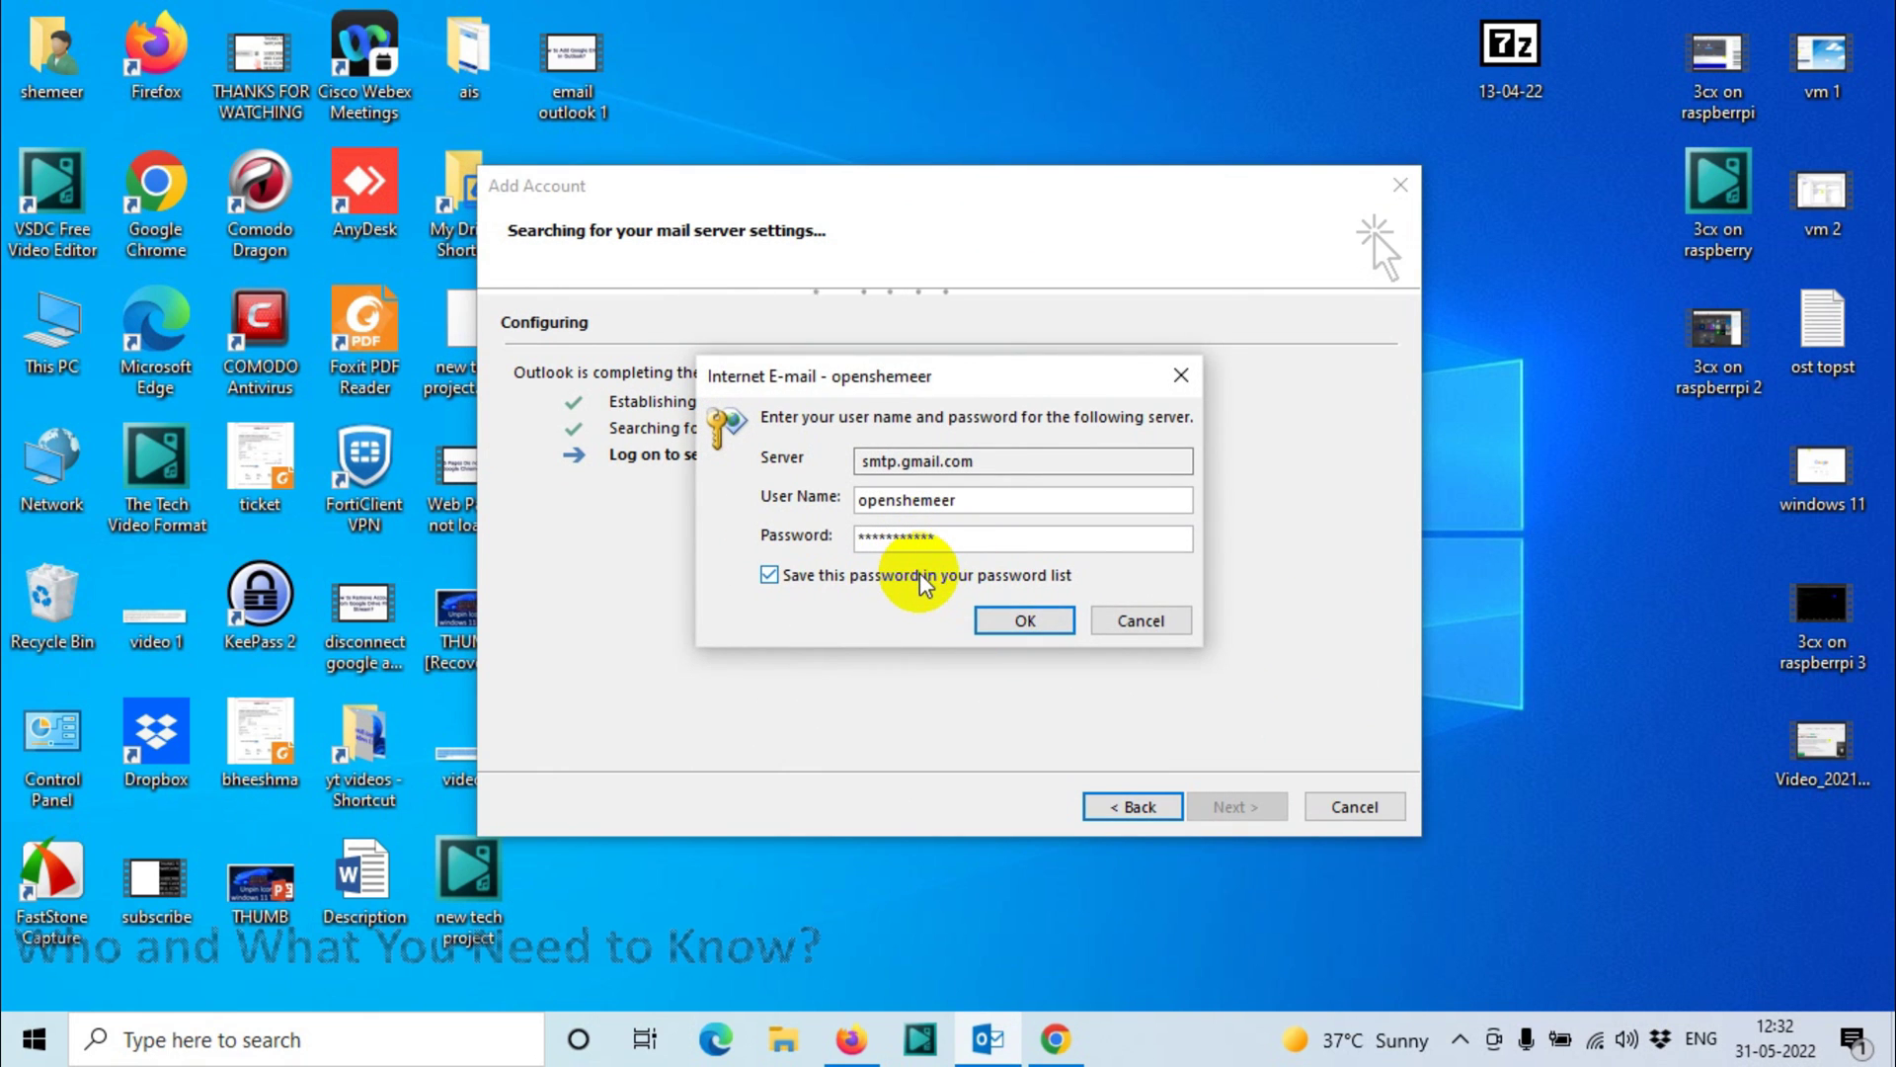
left_click(1026, 621)
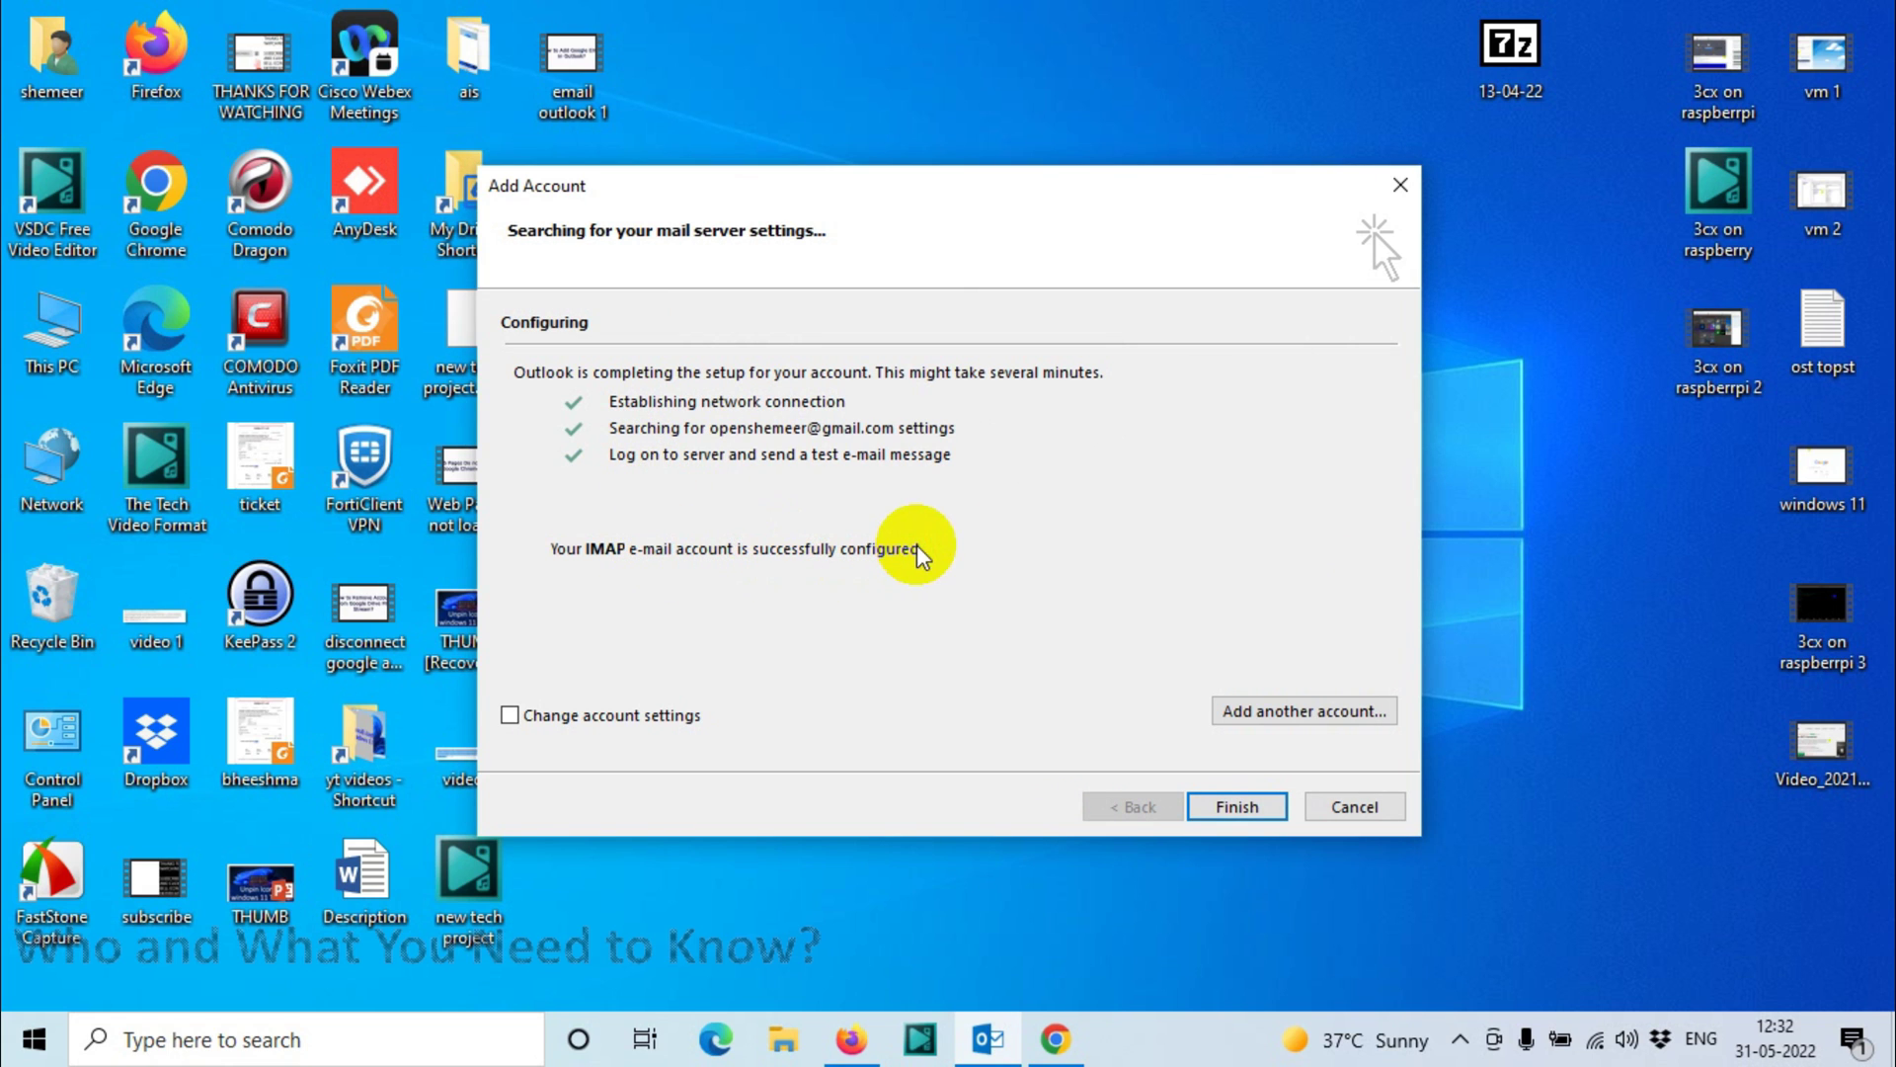
left_click(1249, 808)
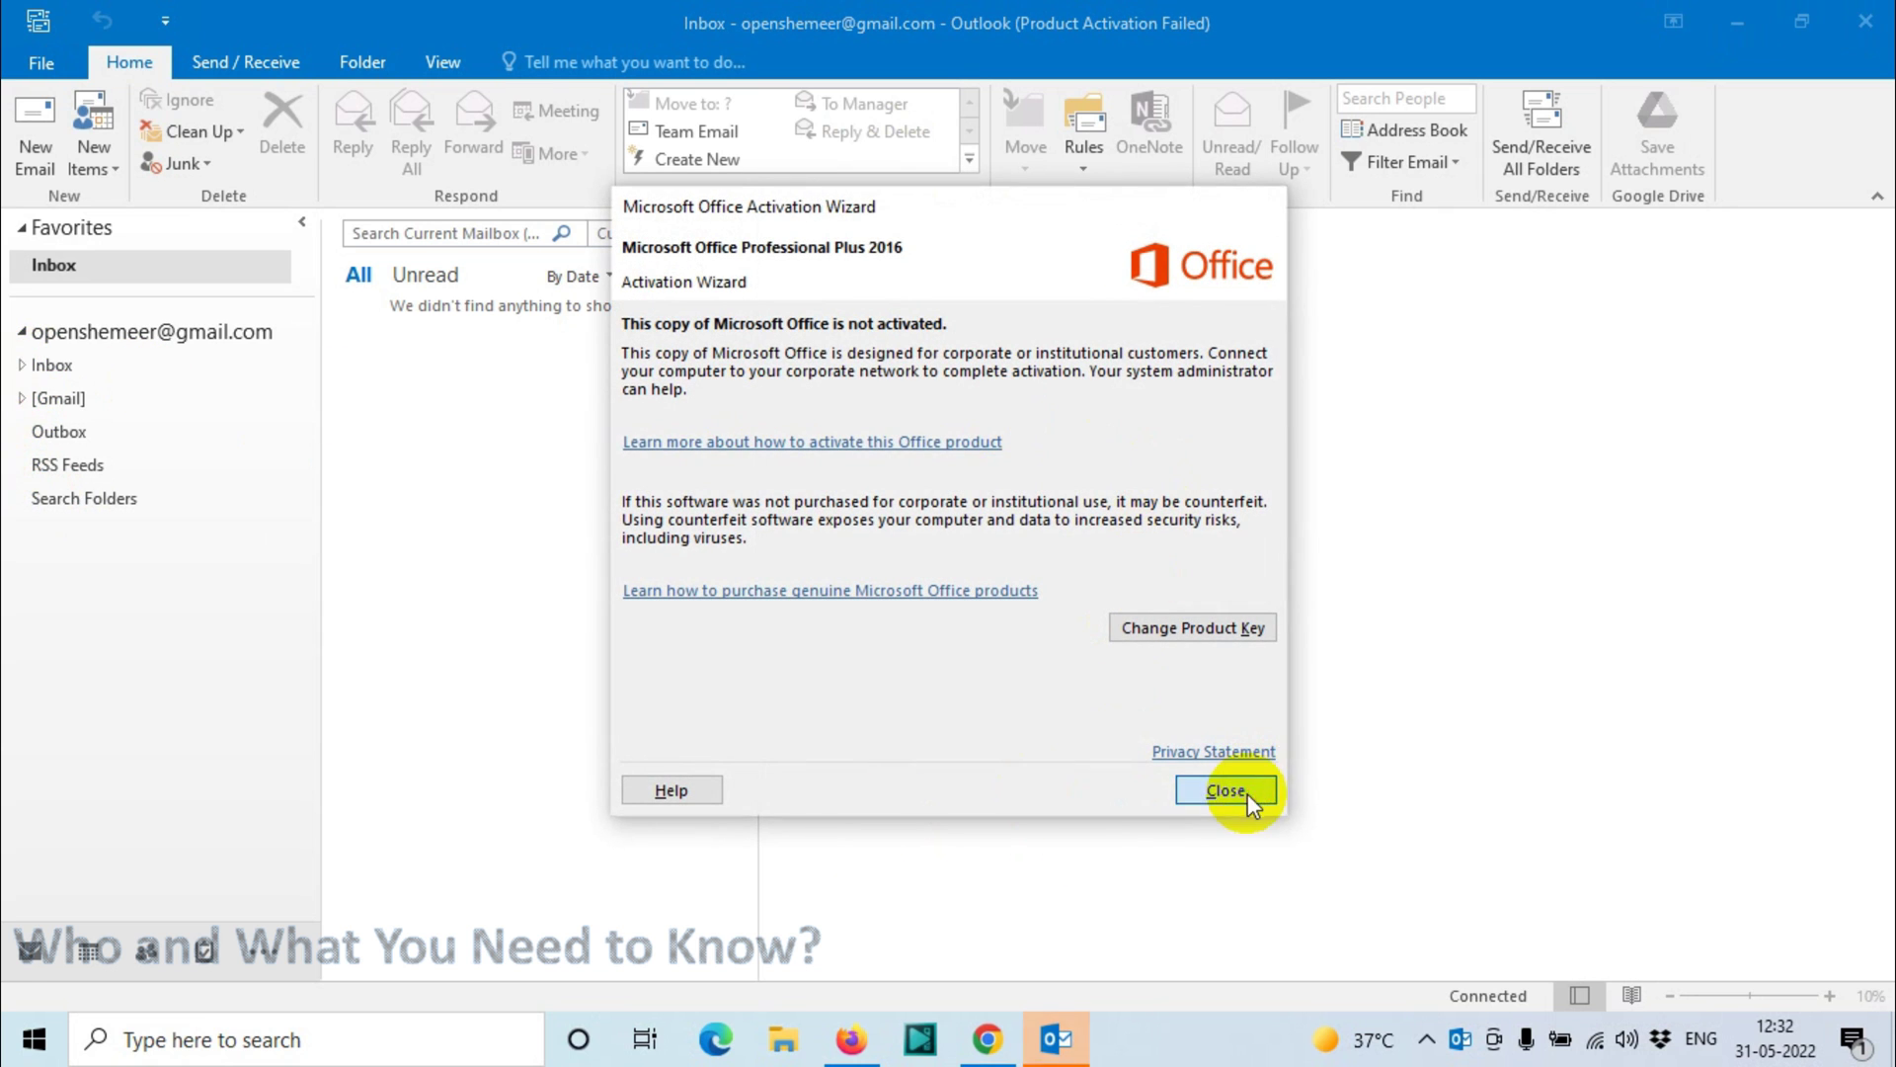
Close the Activation Wizard, expand Inbox, and browse the synced messages to the 12:32 Critical security alert
left_click(1225, 789)
left_click(21, 364)
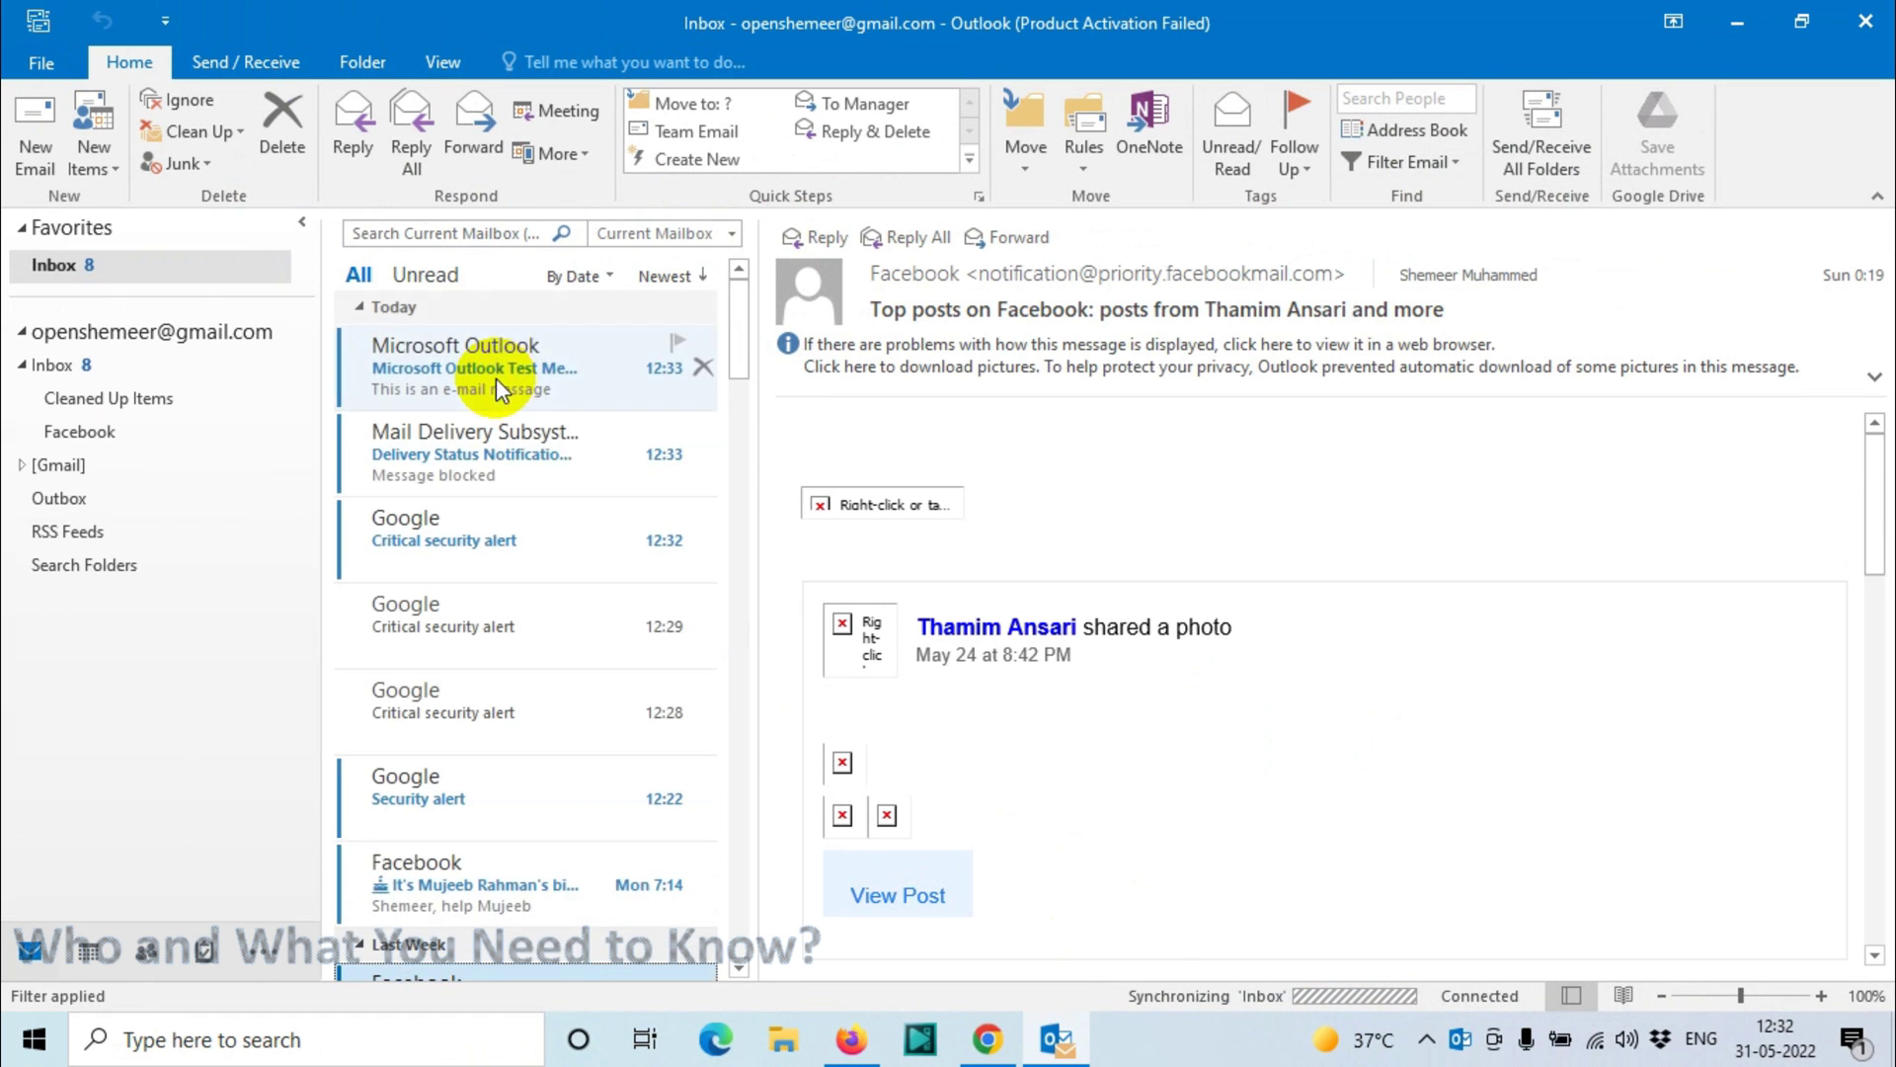
left_click(495, 362)
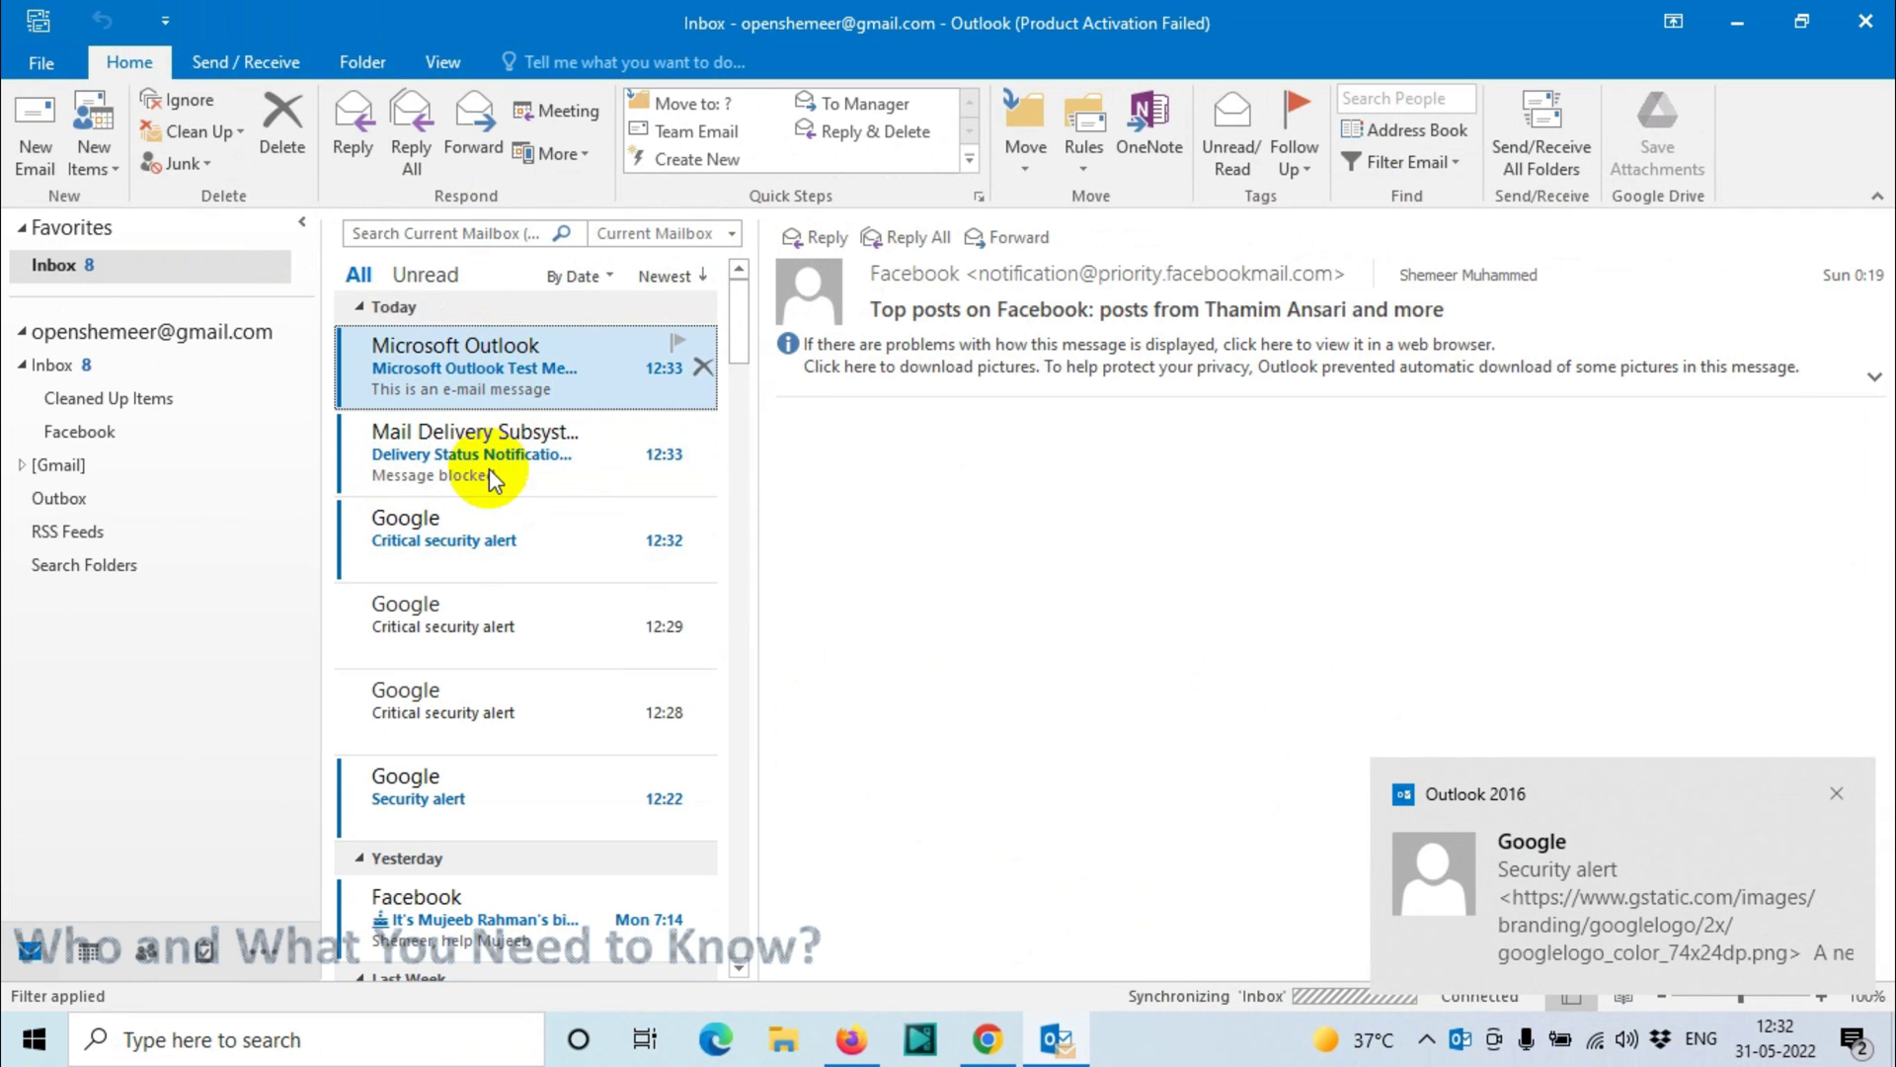
left_click(489, 468)
left_click(487, 563)
left_click(480, 354)
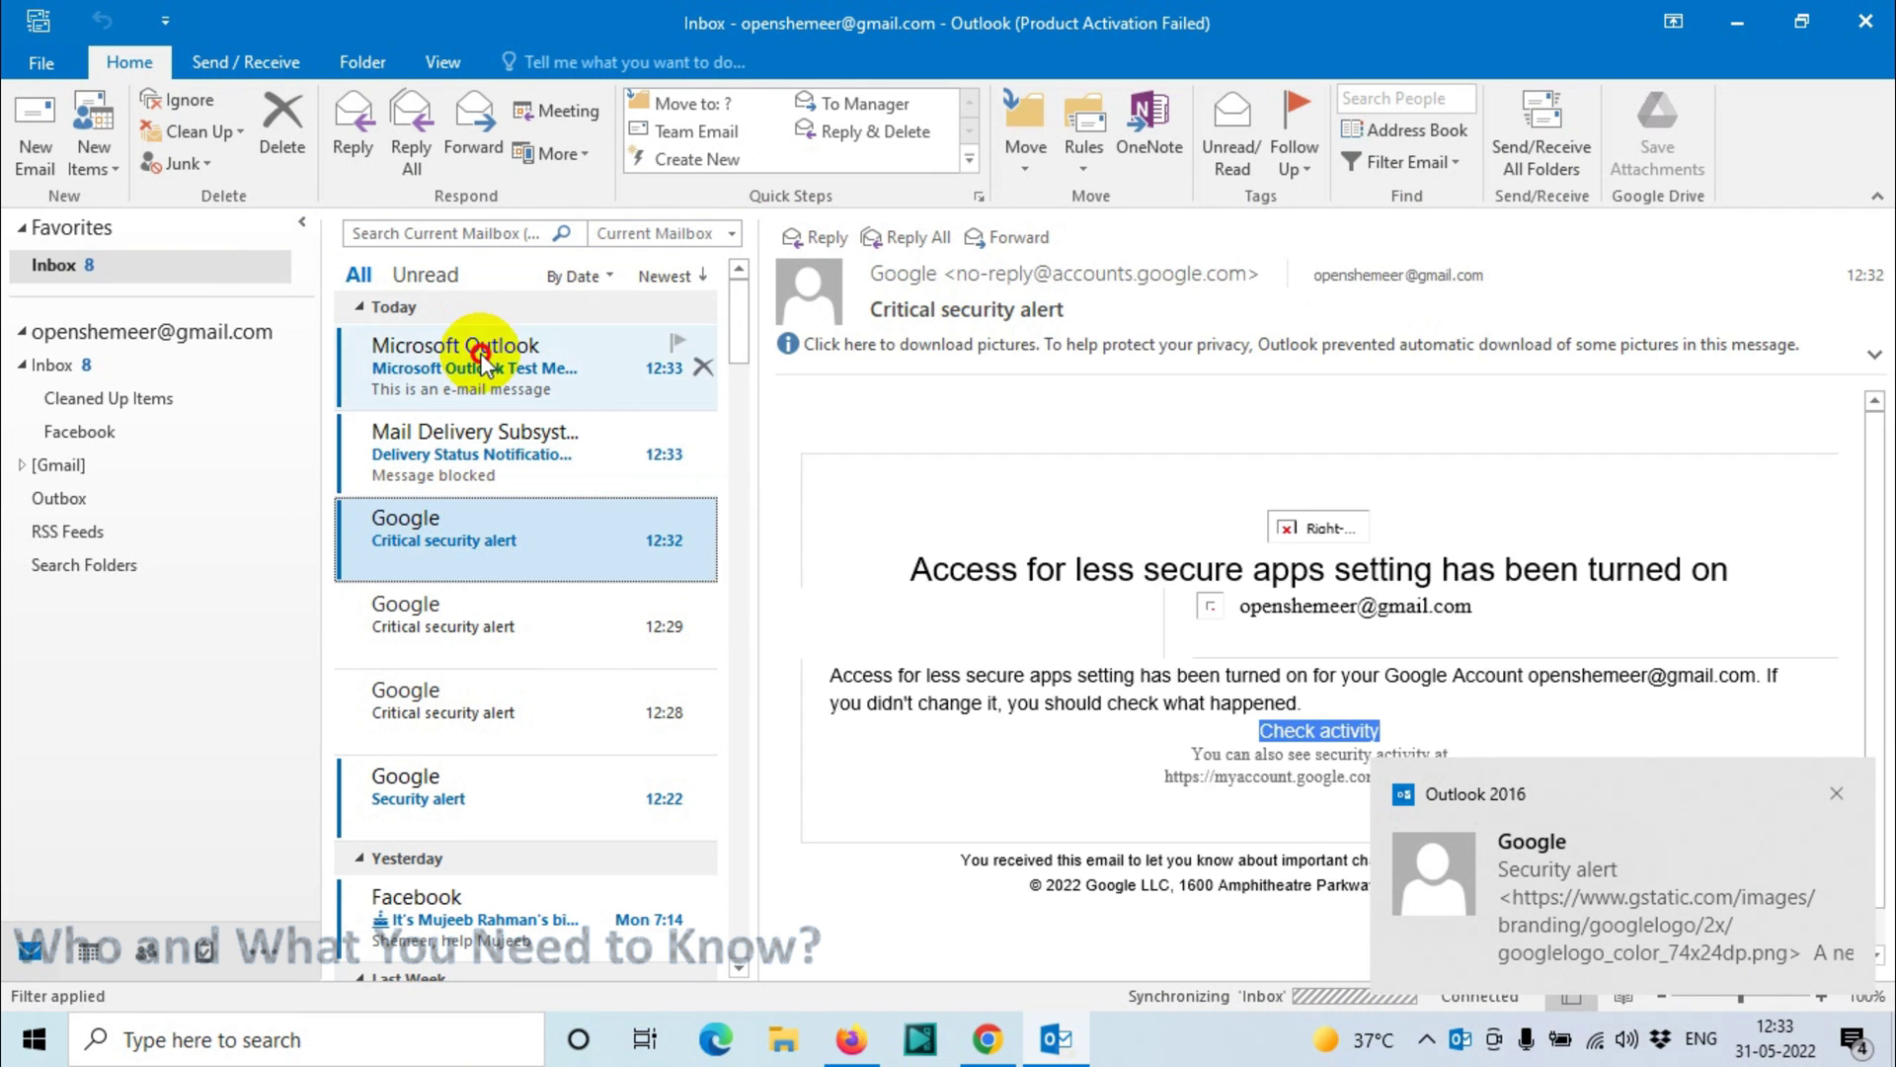